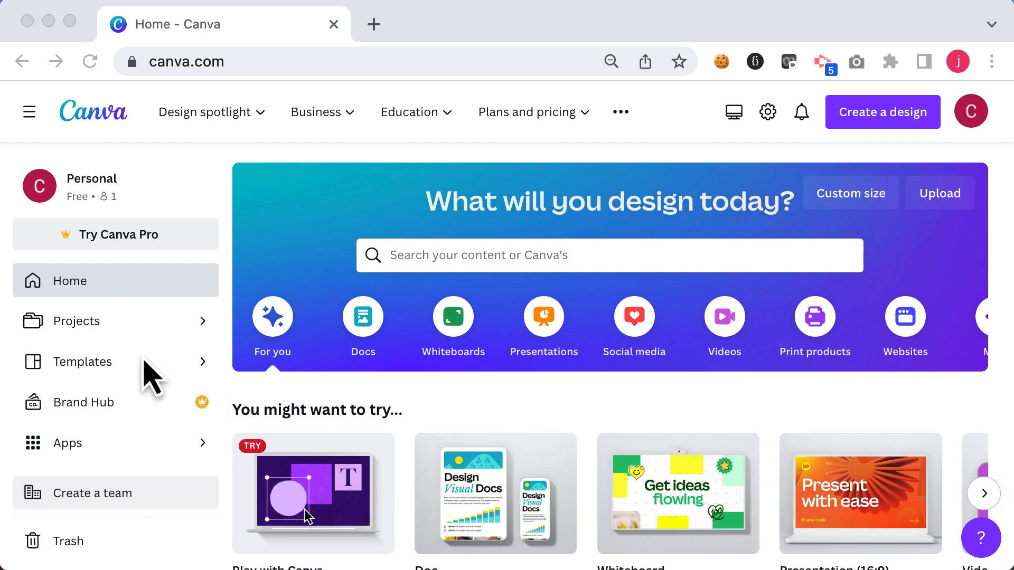
# Step: Open the template library and choose the Infographics category
pyautogui.click(83, 365)
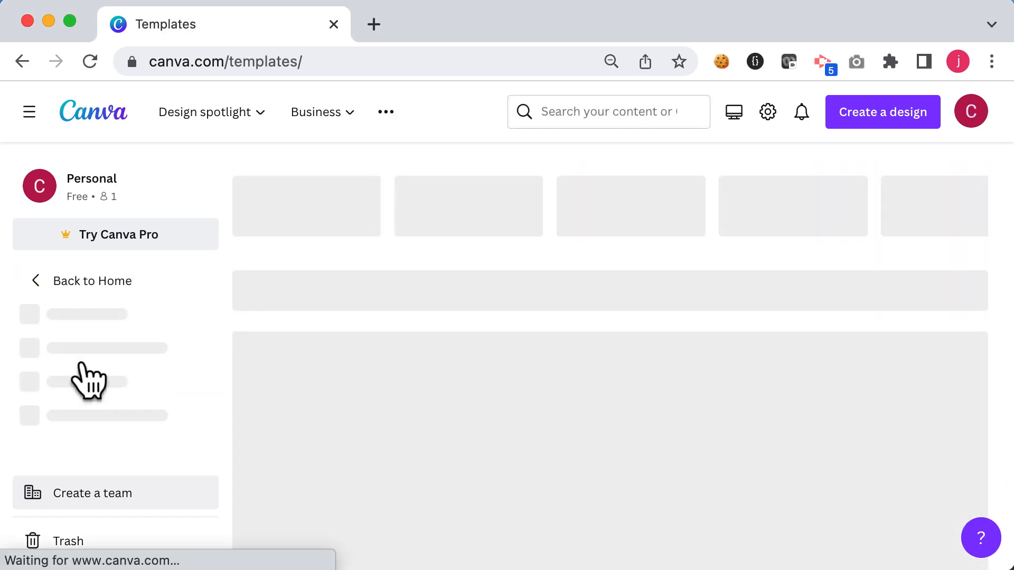
pyautogui.scroll(-5, 467, 407)
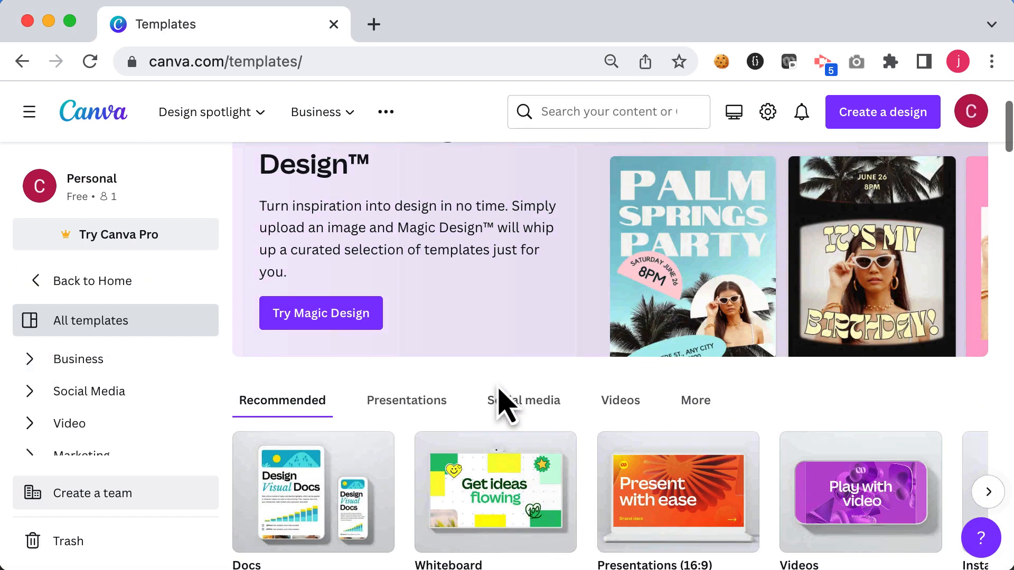
pyautogui.hscroll(10, 504, 401)
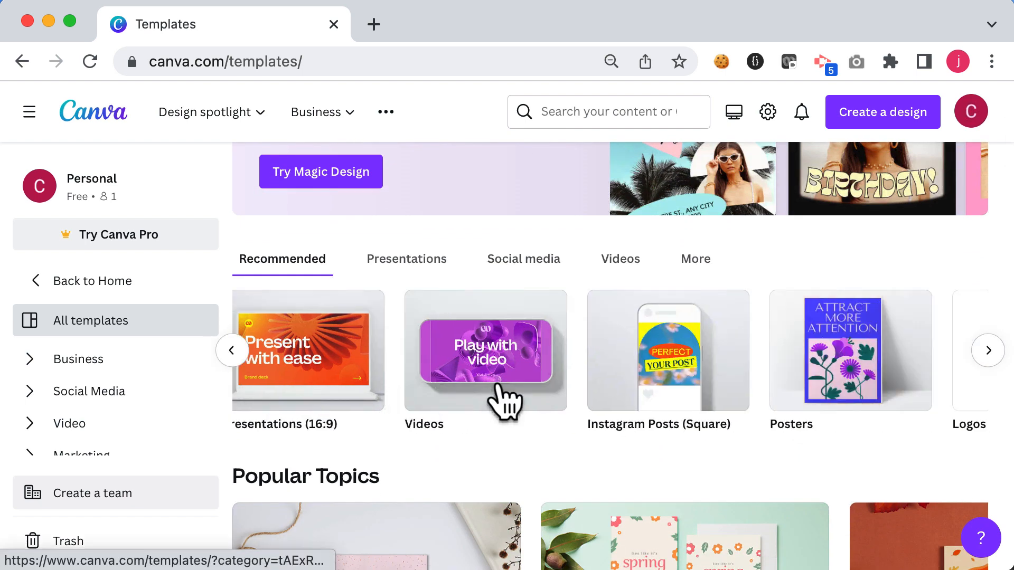
pyautogui.hscroll(10, 497, 401)
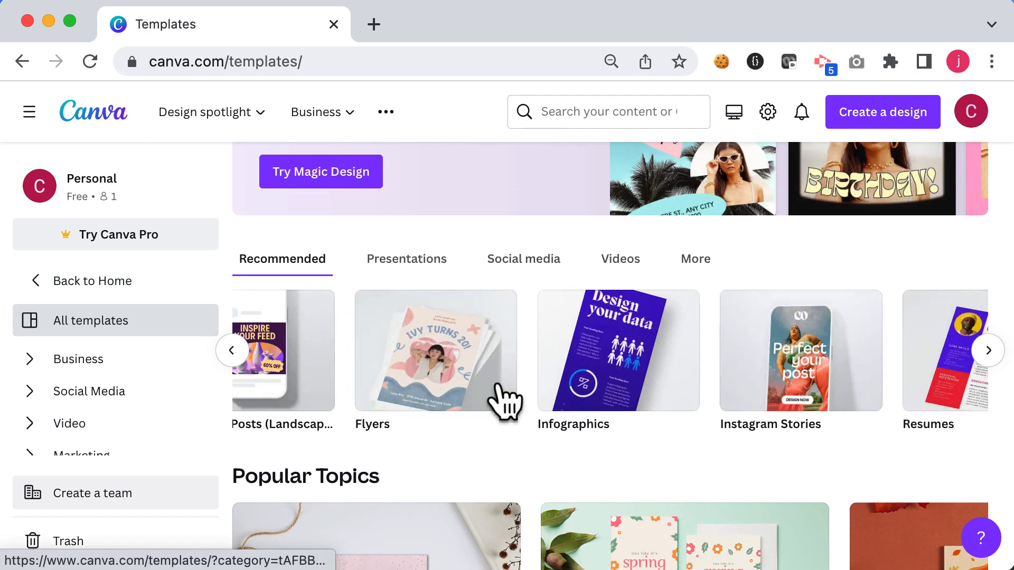
pyautogui.click(592, 368)
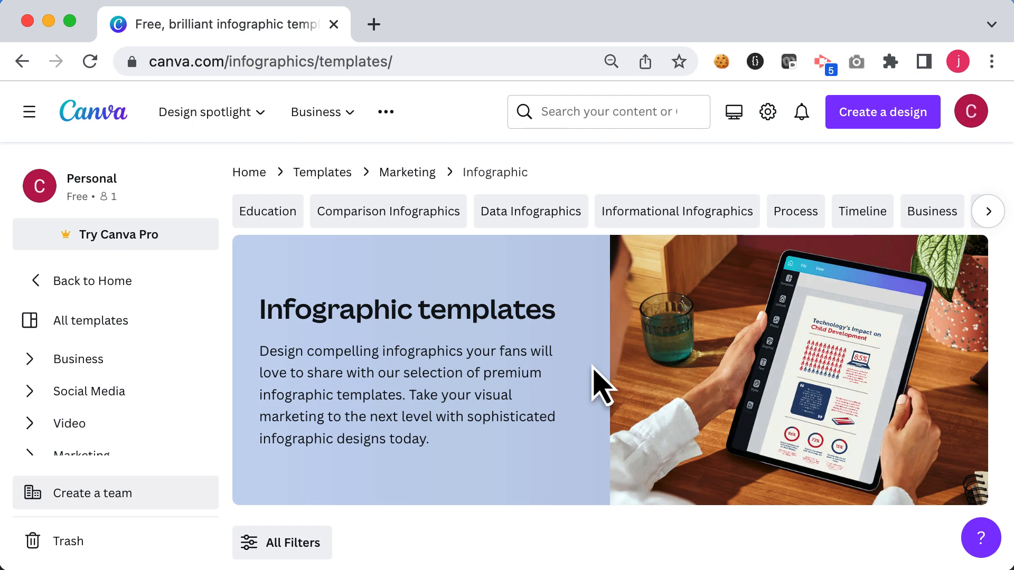
# Step: Browse the infographic templates and open the "The Importance of Literacy" template for editing
pyautogui.scroll(-5, 601, 388)
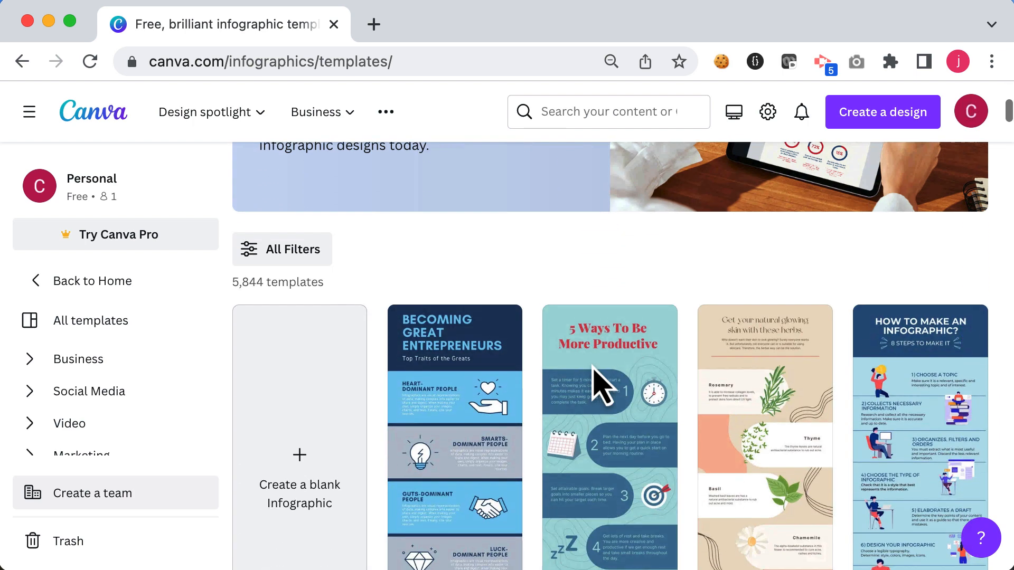
pyautogui.scroll(-4, 602, 386)
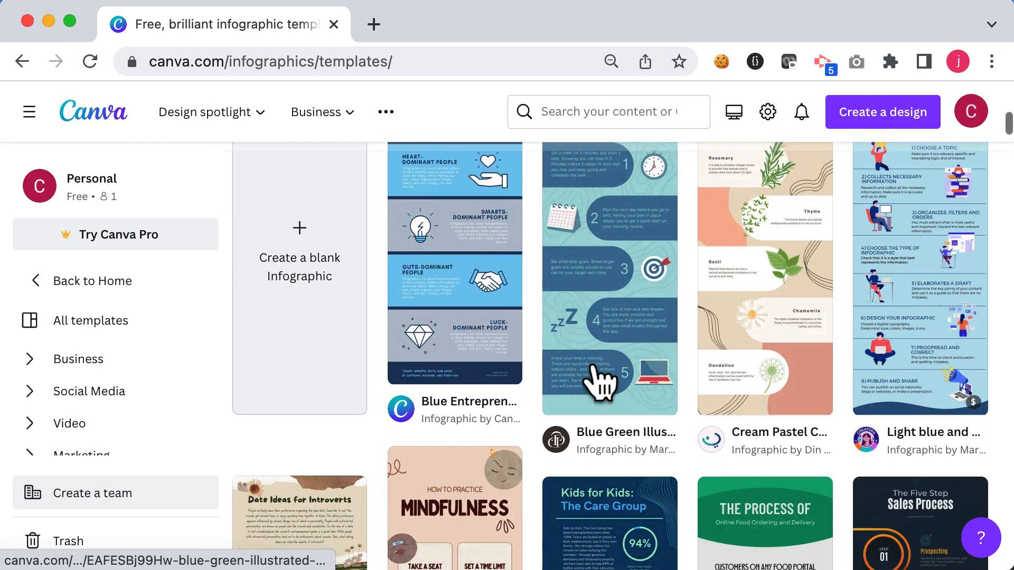
pyautogui.scroll(-4, 602, 379)
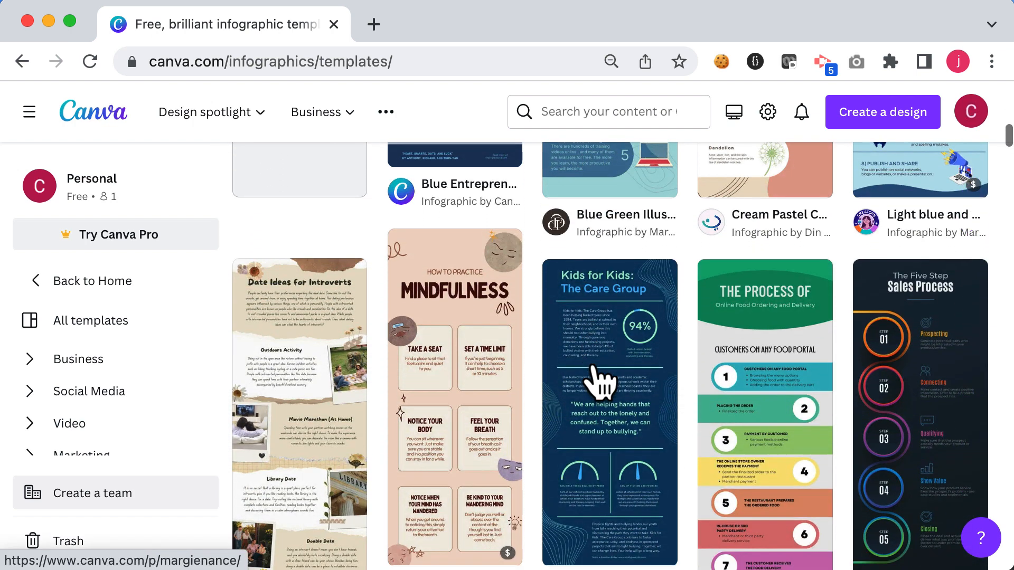
pyautogui.scroll(-1, 602, 379)
pyautogui.click(602, 379)
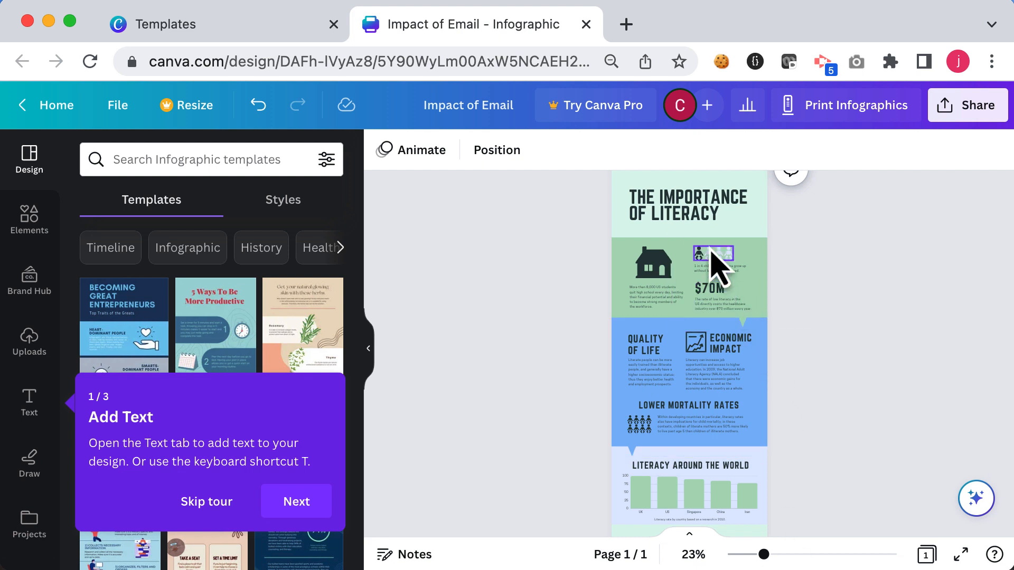
# Step: Replace the title with the pasted text "The Impact of Email on Society" and reduce its font size
pyautogui.doubleClick(684, 197)
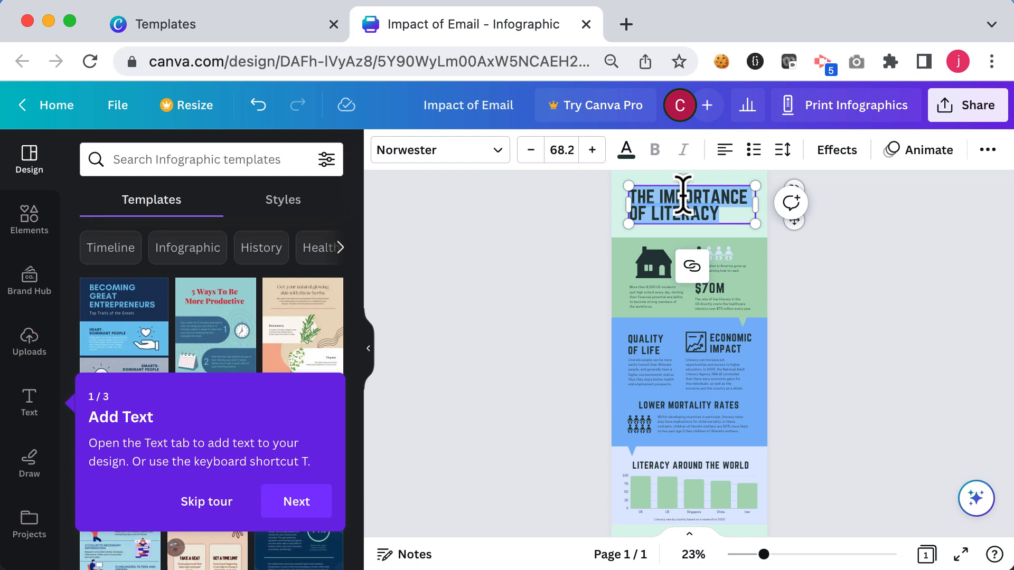
pyautogui.write('THE IMPACT OF EMAIL ON SOCIETY')
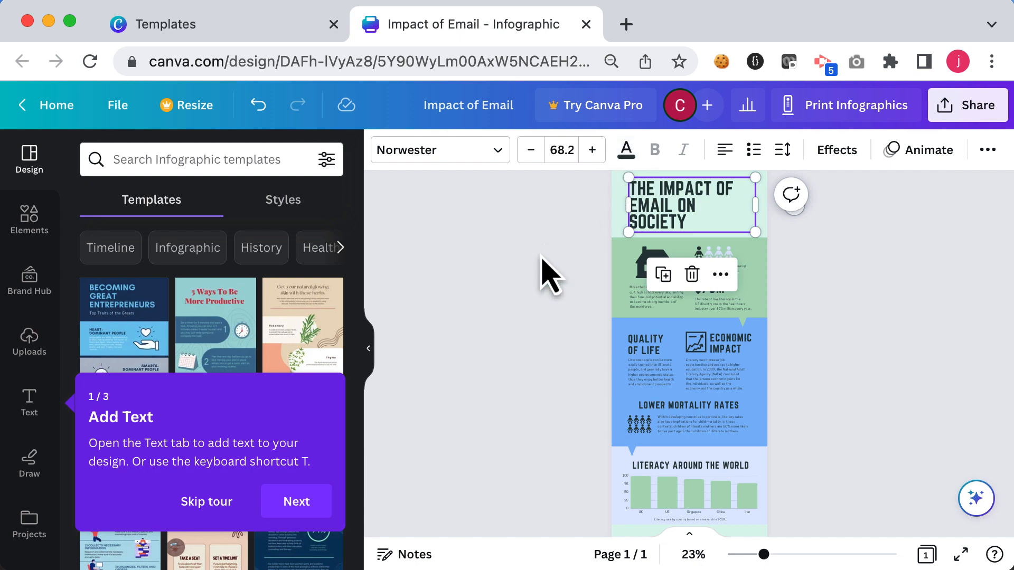
pyautogui.click(531, 151)
pyautogui.click(531, 151)
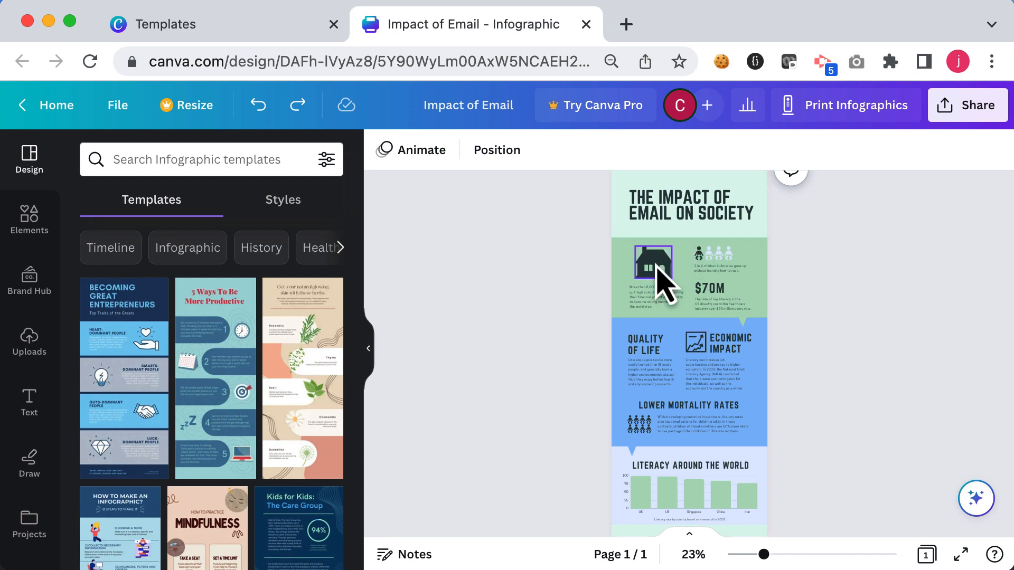
# Step: Delete the house icon from the first section
pyautogui.click(657, 266)
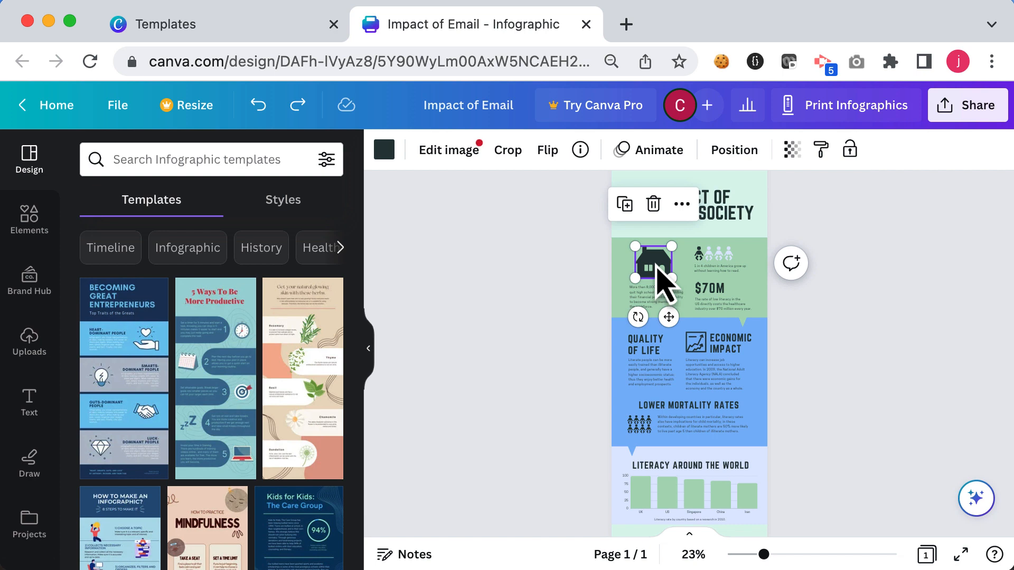
pyautogui.click(653, 204)
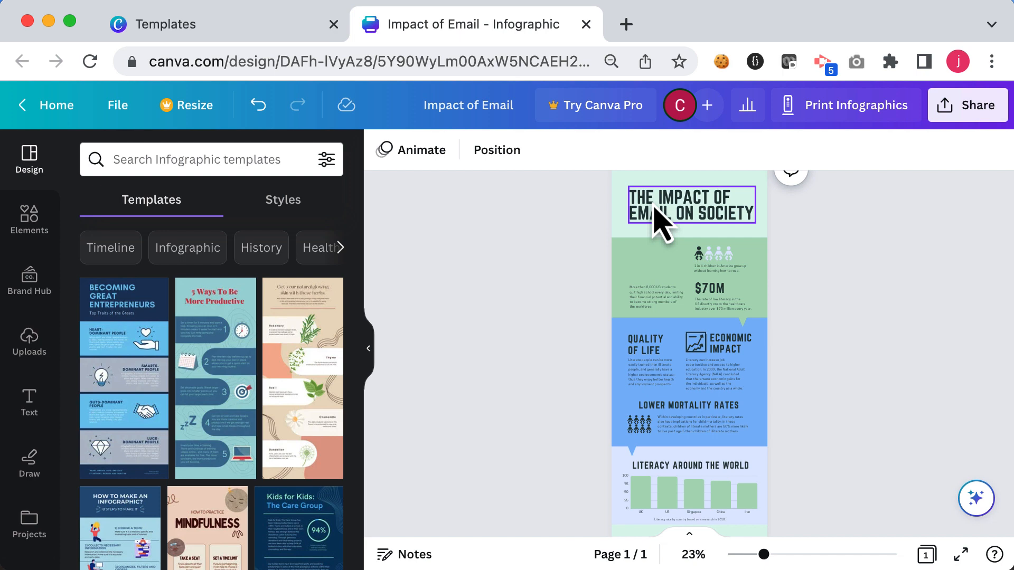
# Step: Search elements for "Email" and add the black circular envelope graphic to the design
pyautogui.click(31, 222)
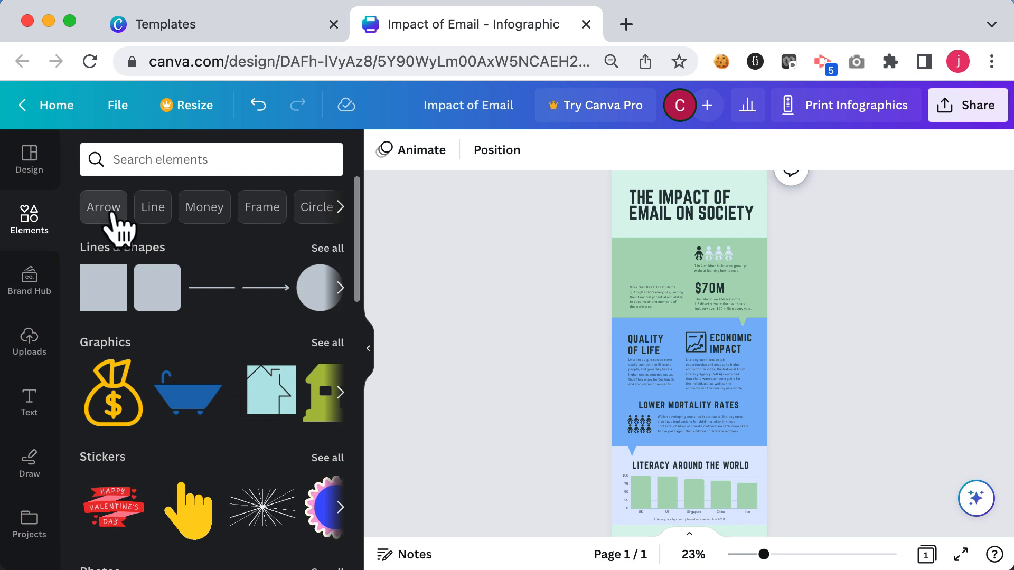
pyautogui.click(132, 160)
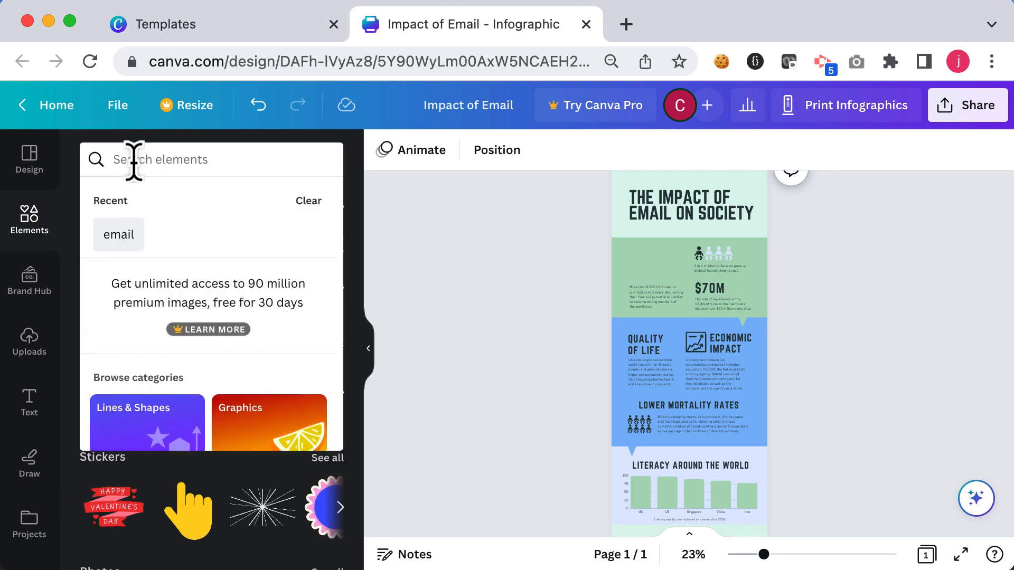
pyautogui.write('Email')
pyautogui.press('Return')
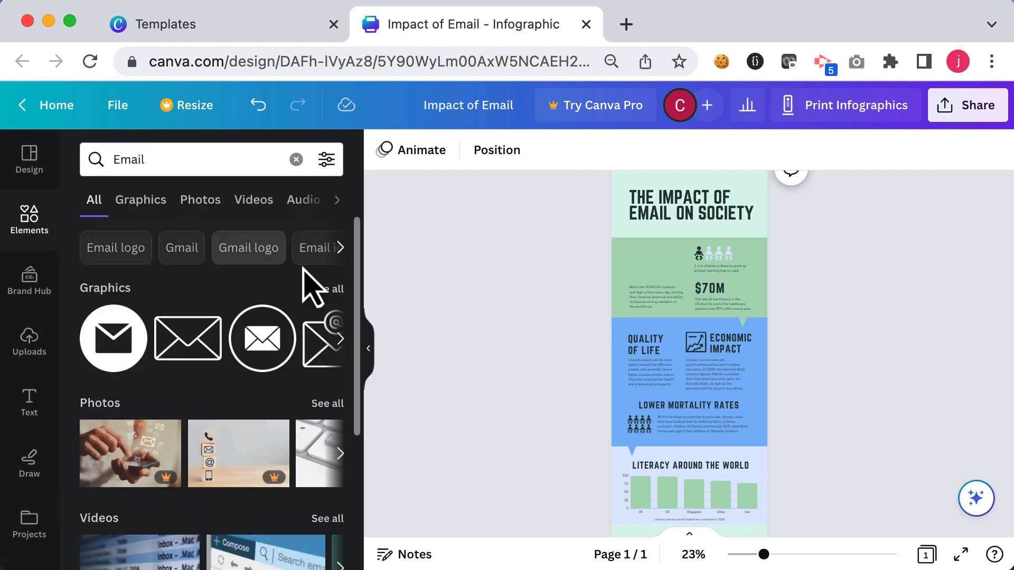
pyautogui.click(330, 289)
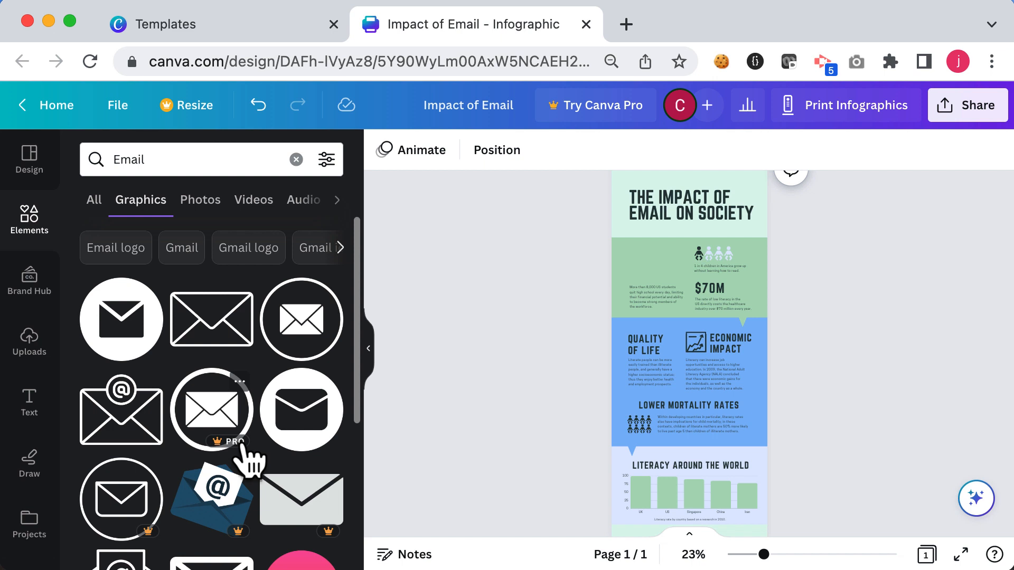
pyautogui.click(121, 337)
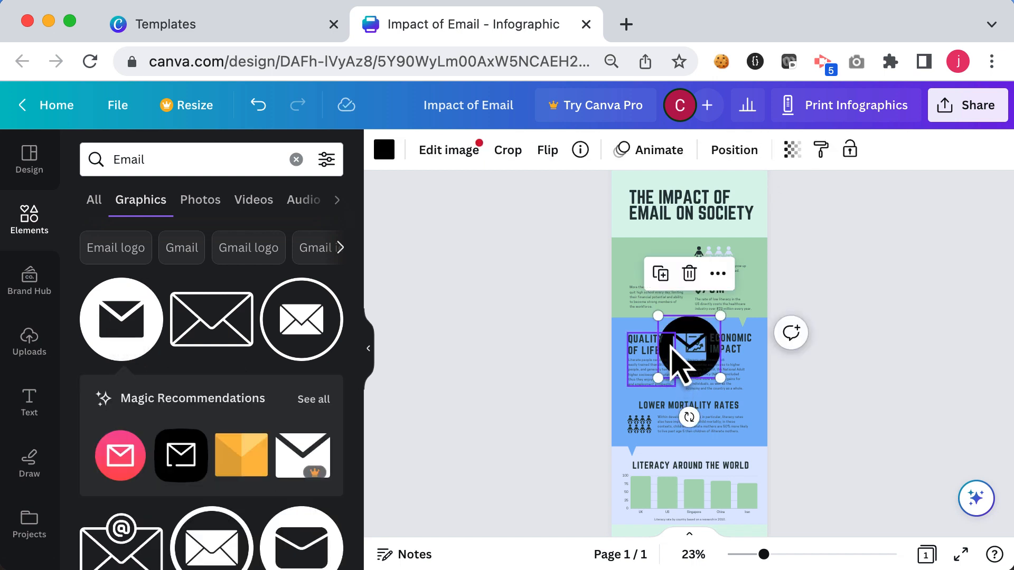
# Step: Move the envelope graphic to the house icon's former spot and shrink it
pyautogui.moveTo(675, 328); pyautogui.dragTo(635, 257)
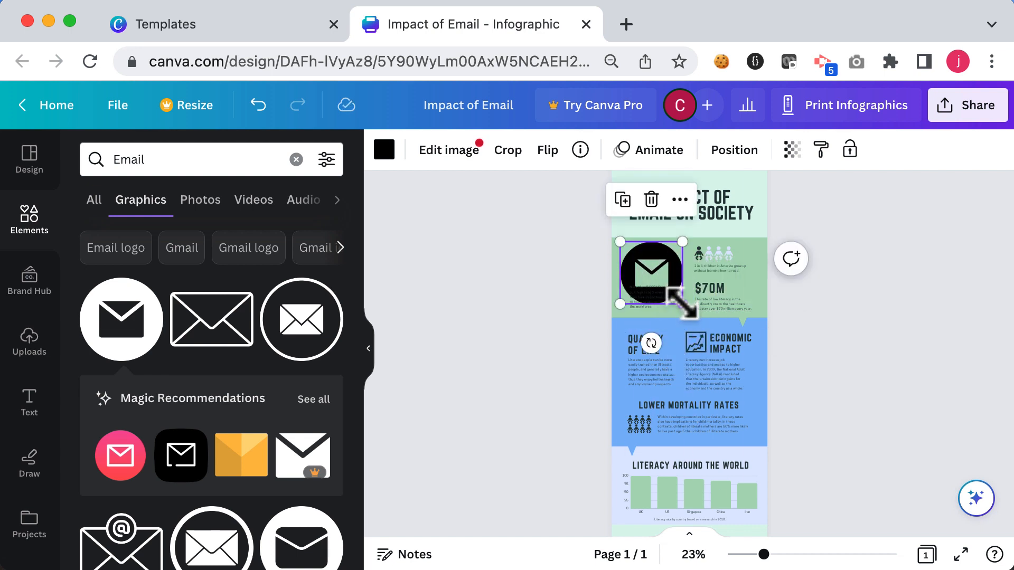
pyautogui.moveTo(681, 302); pyautogui.dragTo(659, 280)
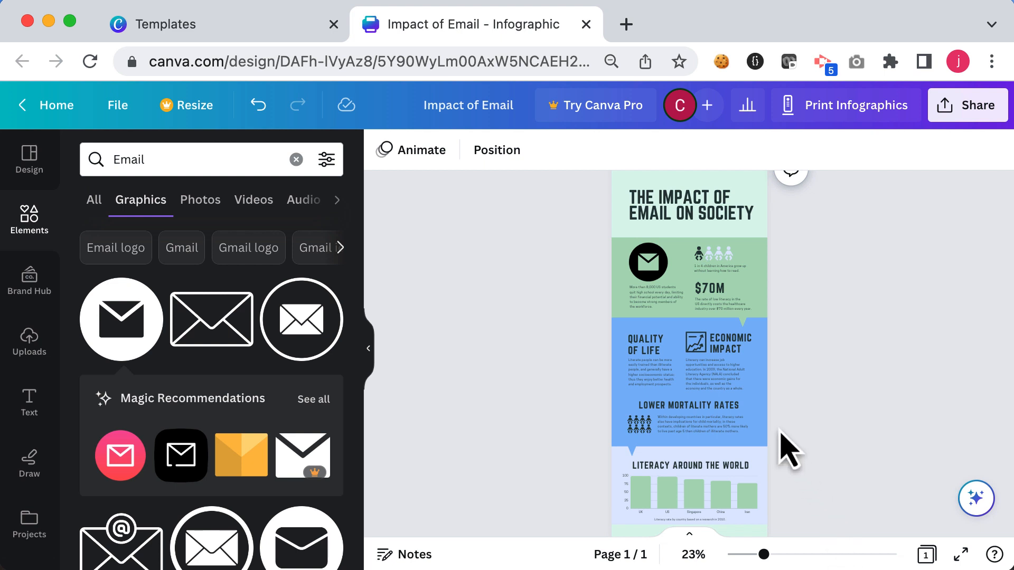
# Step: Replace the paragraph under the envelope icon with the pasted definition of email
pyautogui.click(644, 302)
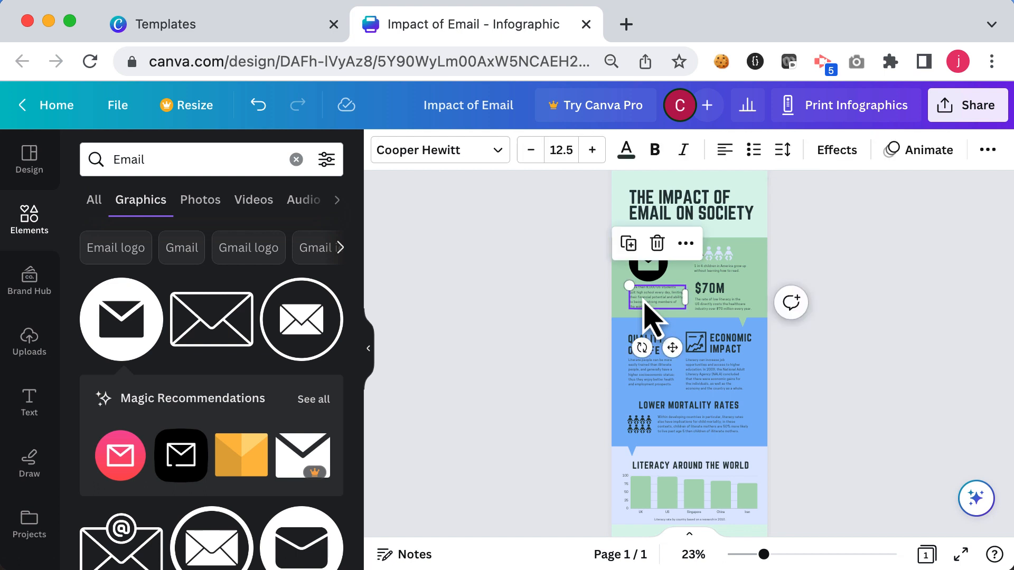
pyautogui.click(655, 296)
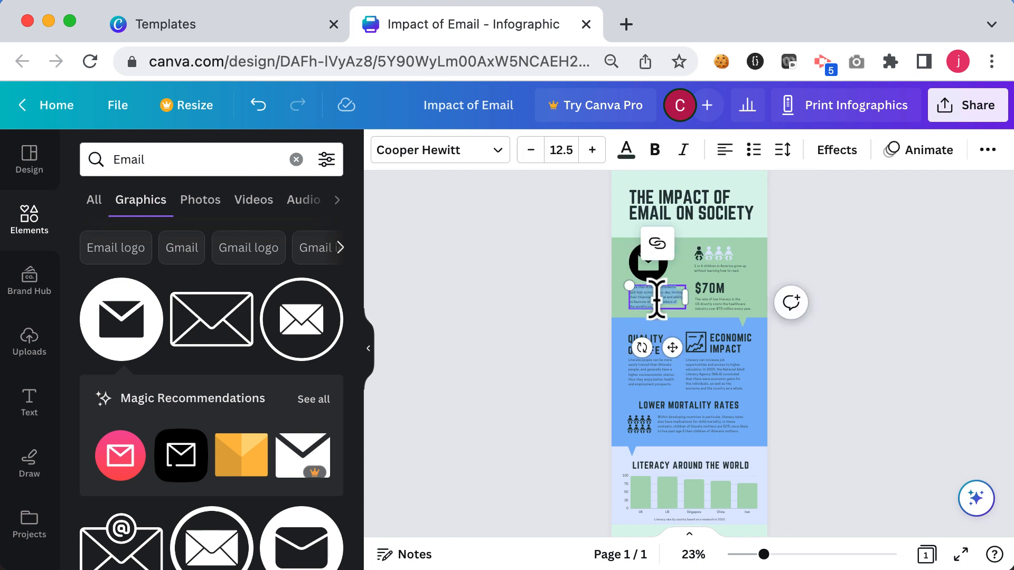
pyautogui.write('Email is an electronic communication method used to send and receive messages and files between individuals or groups over the Internet.')
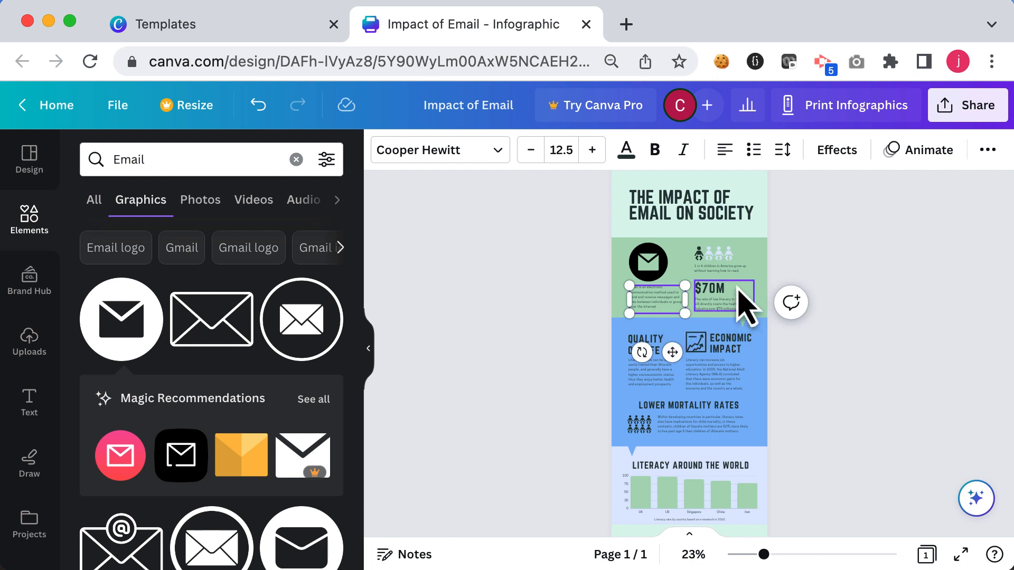
# Step: Delete the right-hand people icons statistic, and move the email definition beside the envelope icon
pyautogui.click(727, 262)
pyautogui.press('Delete')
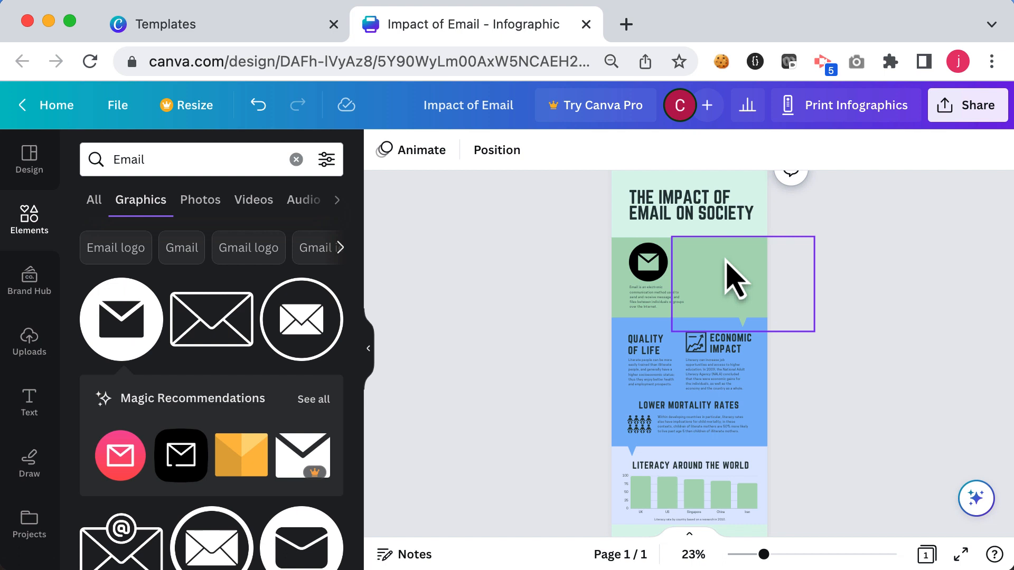
pyautogui.moveTo(660, 293); pyautogui.dragTo(703, 261)
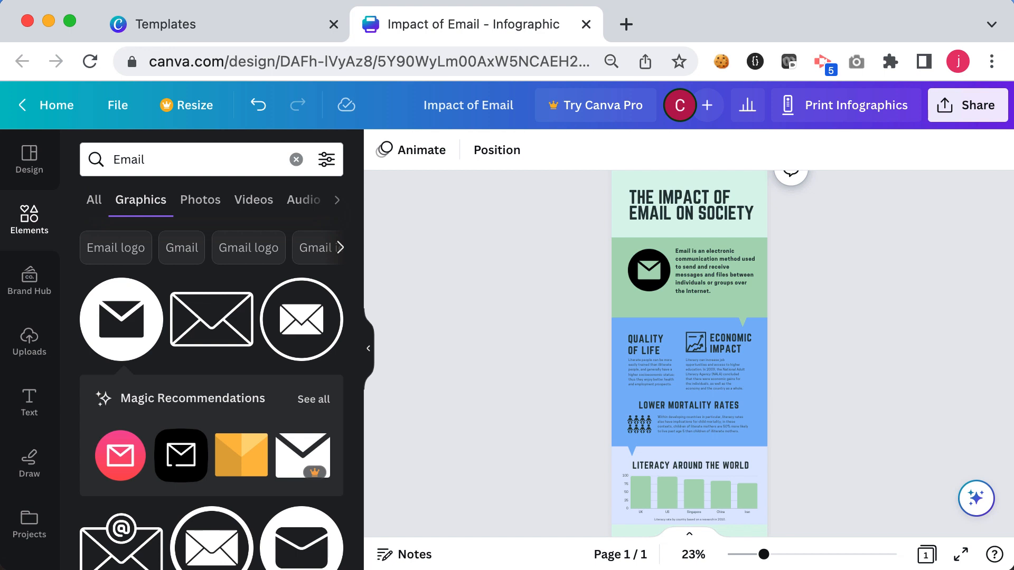
# Step: Ungroup the Quality of Life block, retitle it "Positive Impact", and replace its paragraph text
pyautogui.click(644, 352)
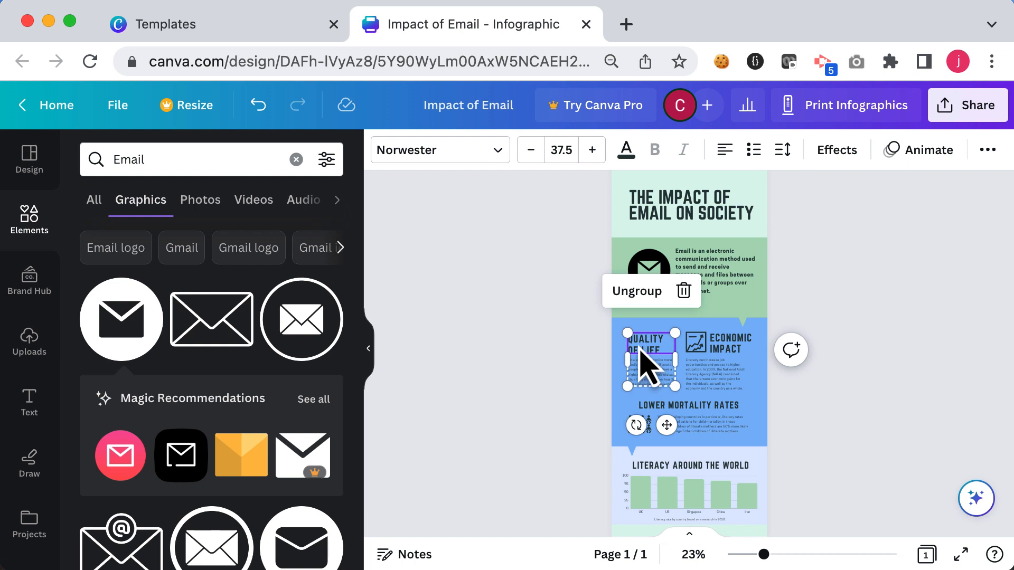
pyautogui.click(633, 291)
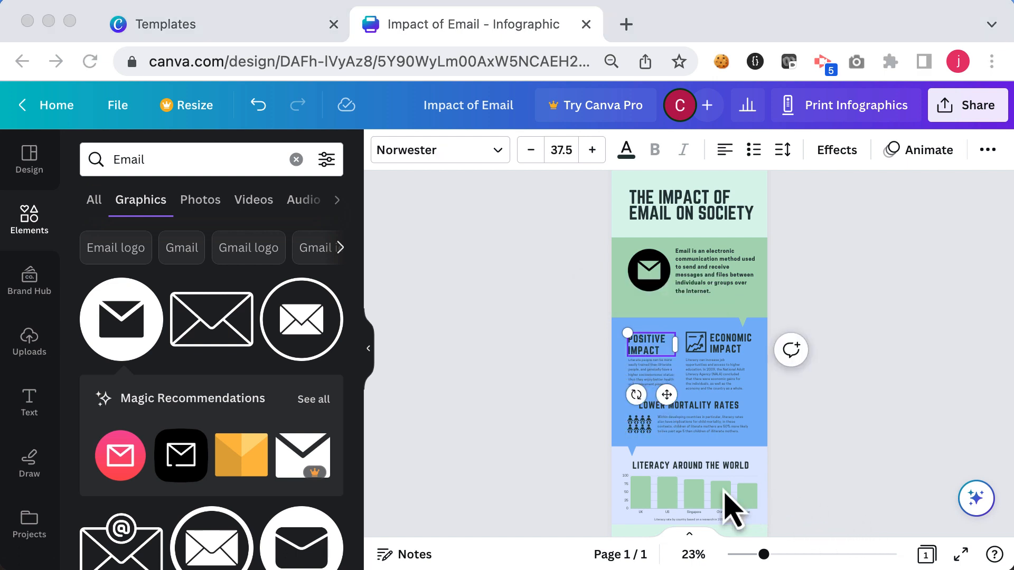
pyautogui.click(648, 366)
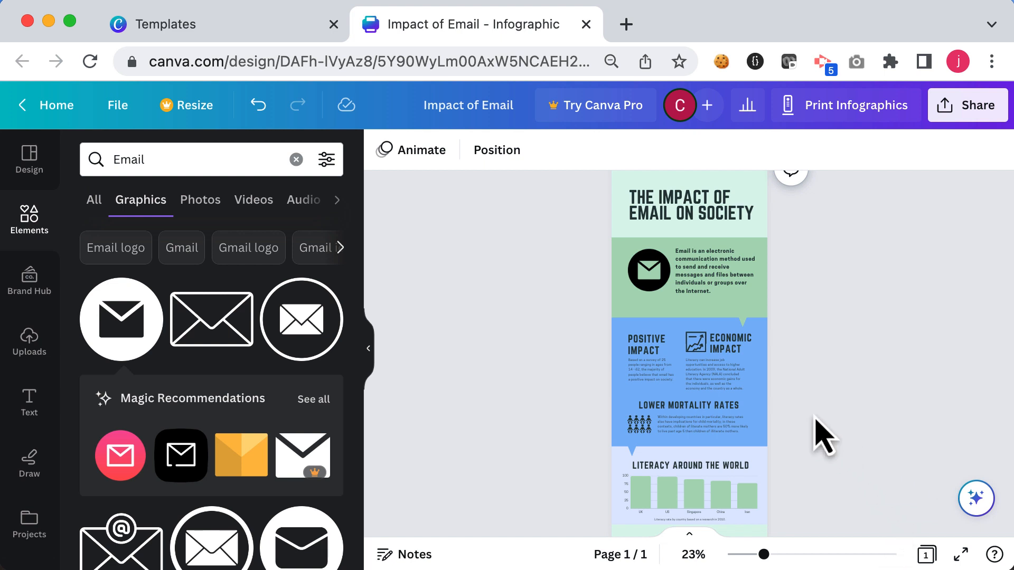
# Step: Ungroup the Economic Impact block and delete its chart icon
pyautogui.click(704, 364)
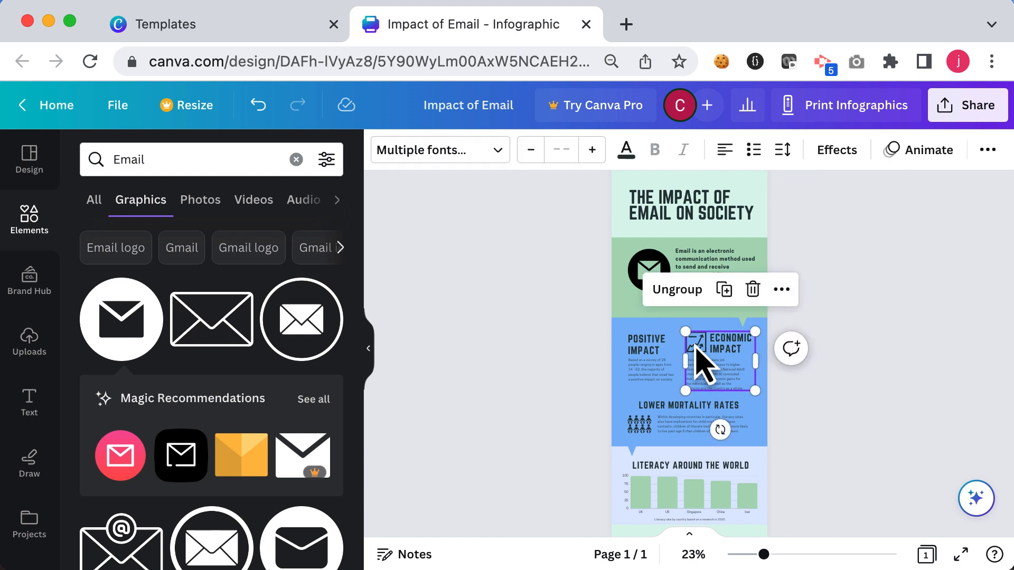
pyautogui.click(679, 290)
pyautogui.click(699, 342)
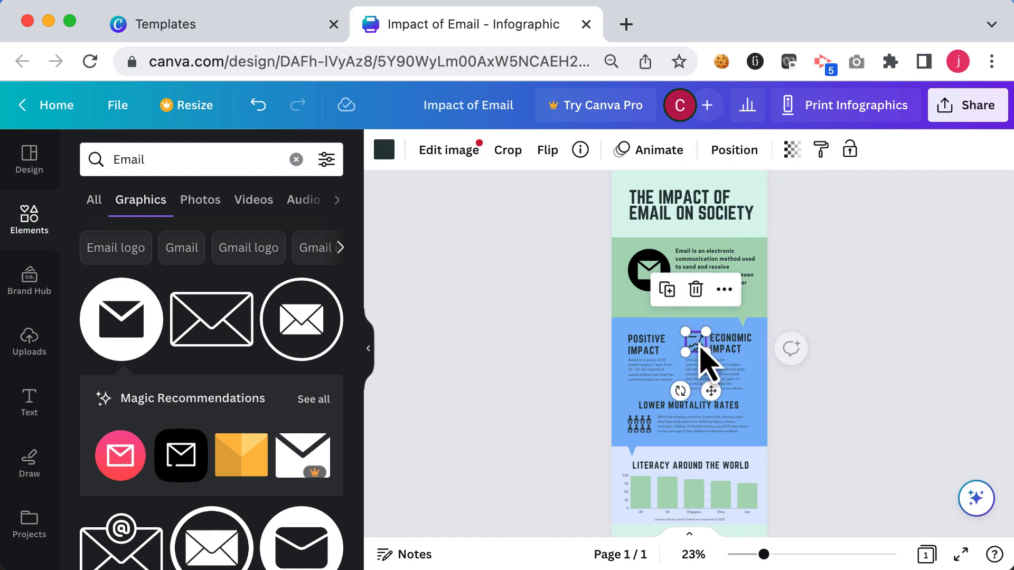
pyautogui.press('Delete')
# Step: Replace the Economic Impact heading with "72%"
pyautogui.click(736, 347)
pyautogui.click(736, 347)
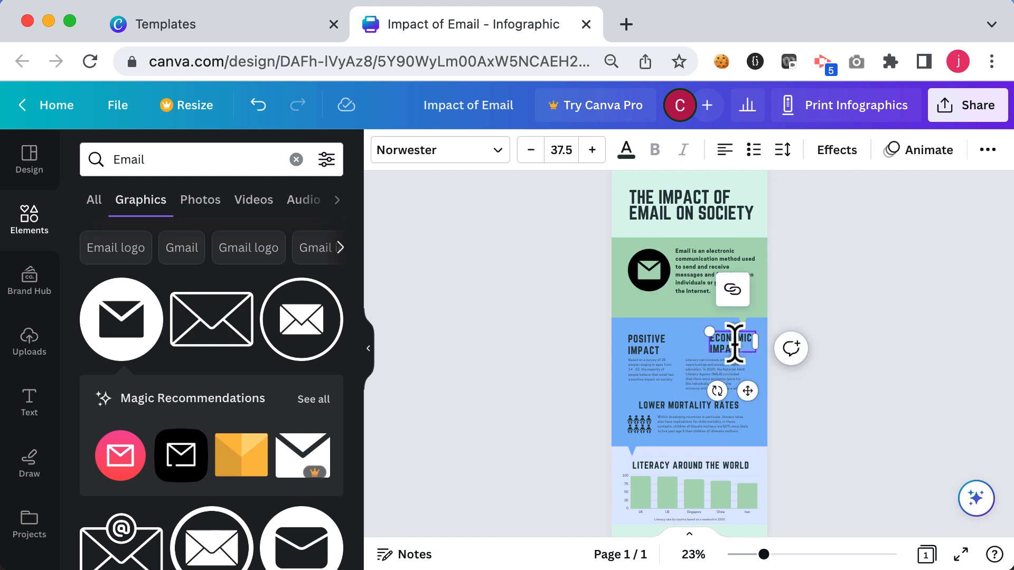
pyautogui.write('72%')
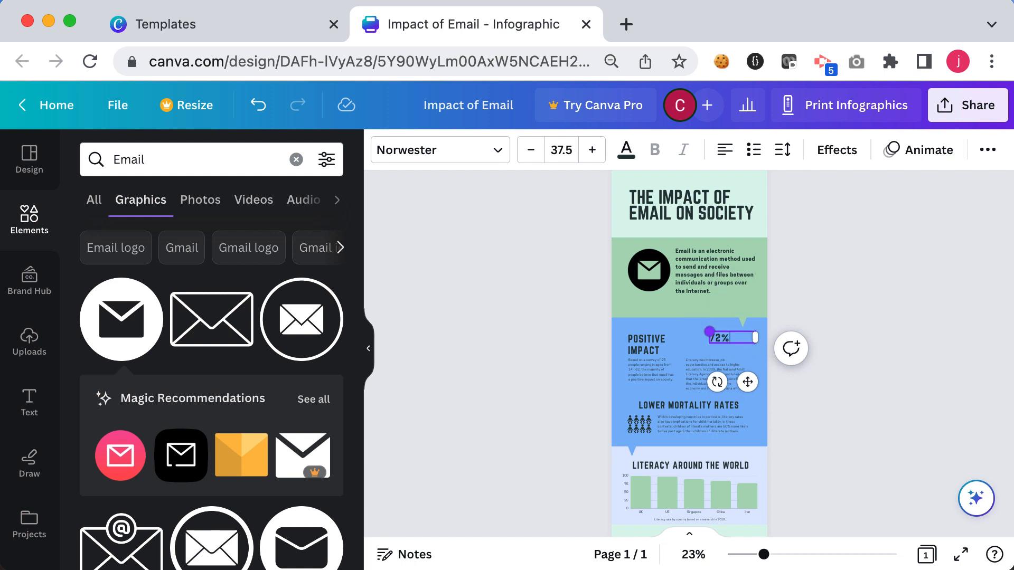
# Step: Replace the paragraph under the 72% heading with new text
pyautogui.click(714, 389)
pyautogui.click(732, 384)
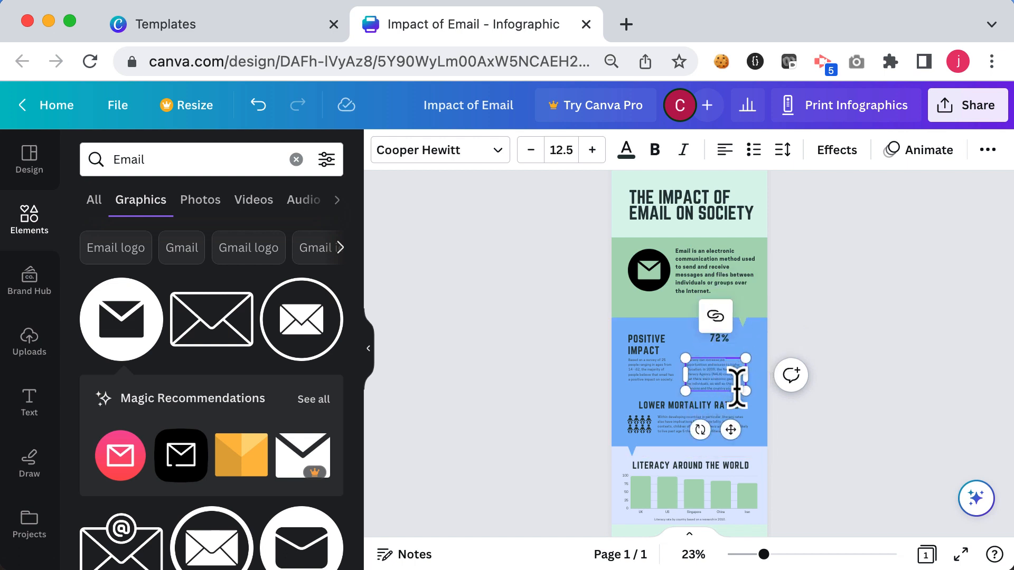
pyautogui.click(759, 371)
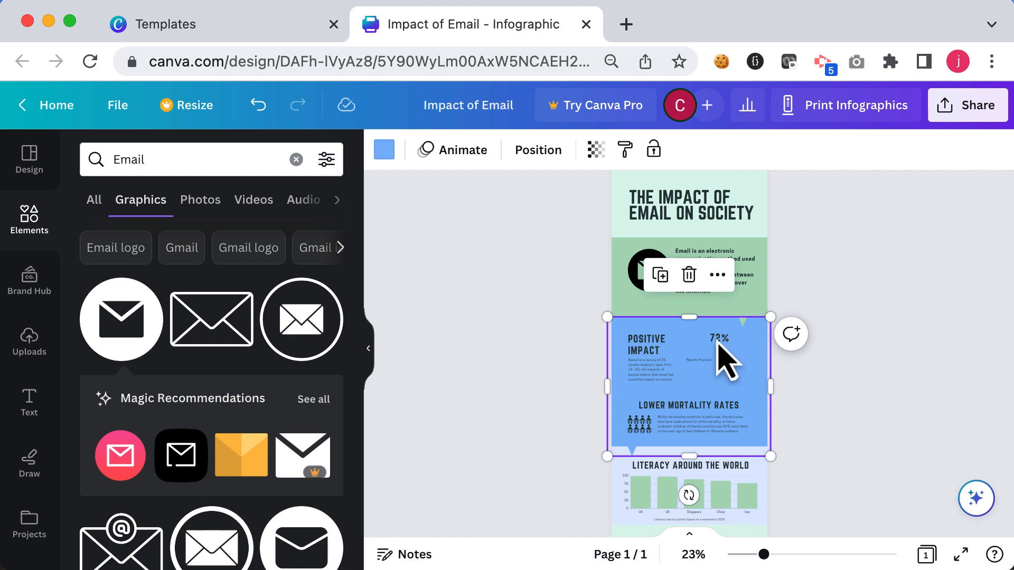
# Step: Undo the last change, then delete the mortality and literacy contents below the Positive Impact paragraph
pyautogui.press('super+z')
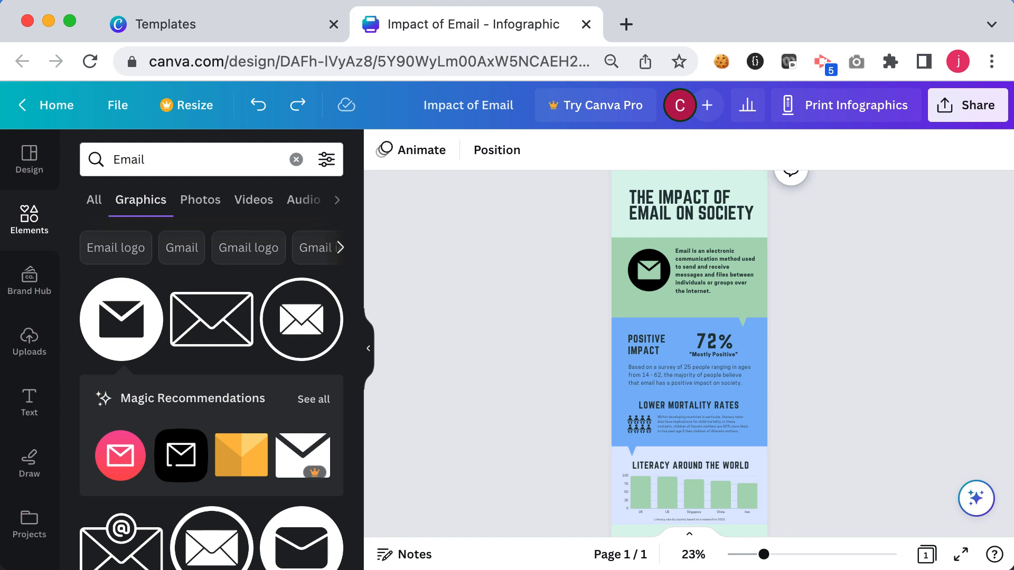
pyautogui.click(639, 495)
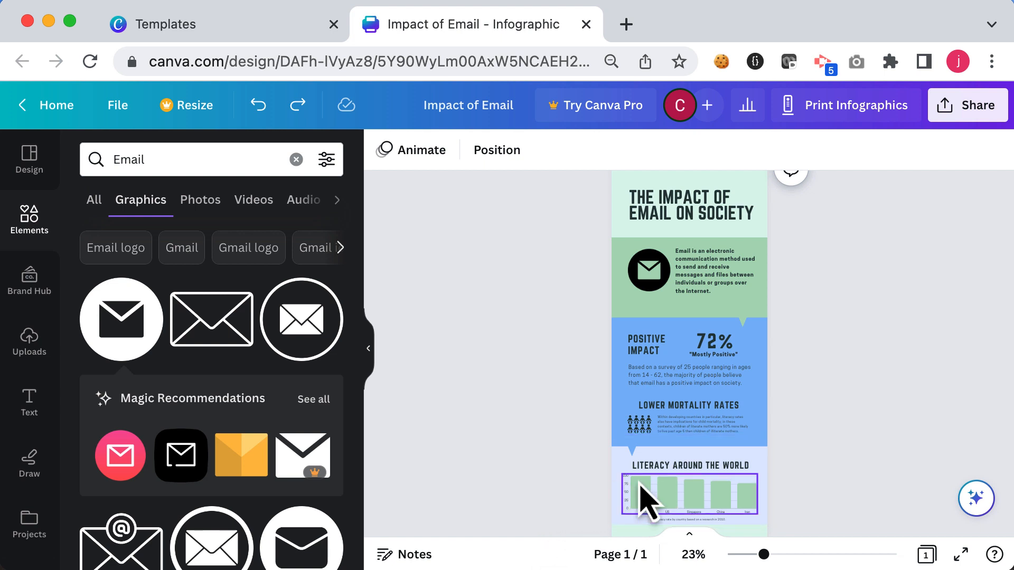
pyautogui.click(640, 492)
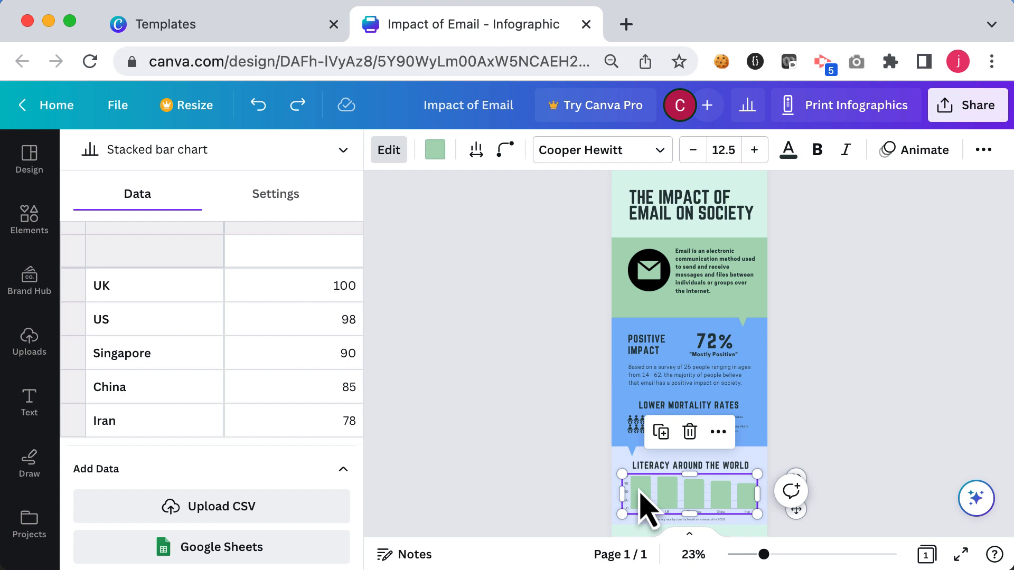
pyautogui.press('Delete')
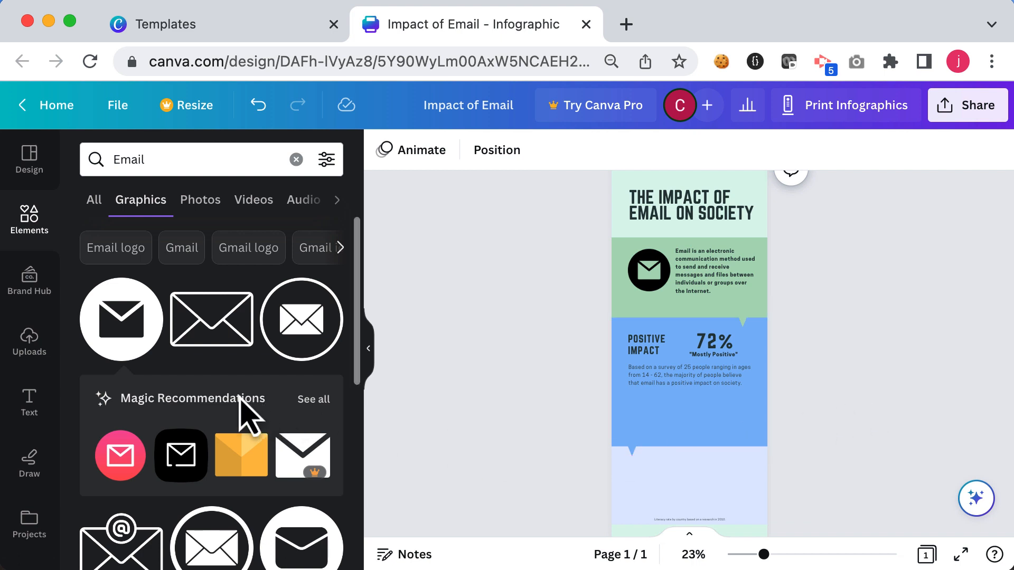
# Step: Upload the image "The Impact of Email on Society Based on Age" and place it below the Positive Impact paragraph
pyautogui.click(29, 348)
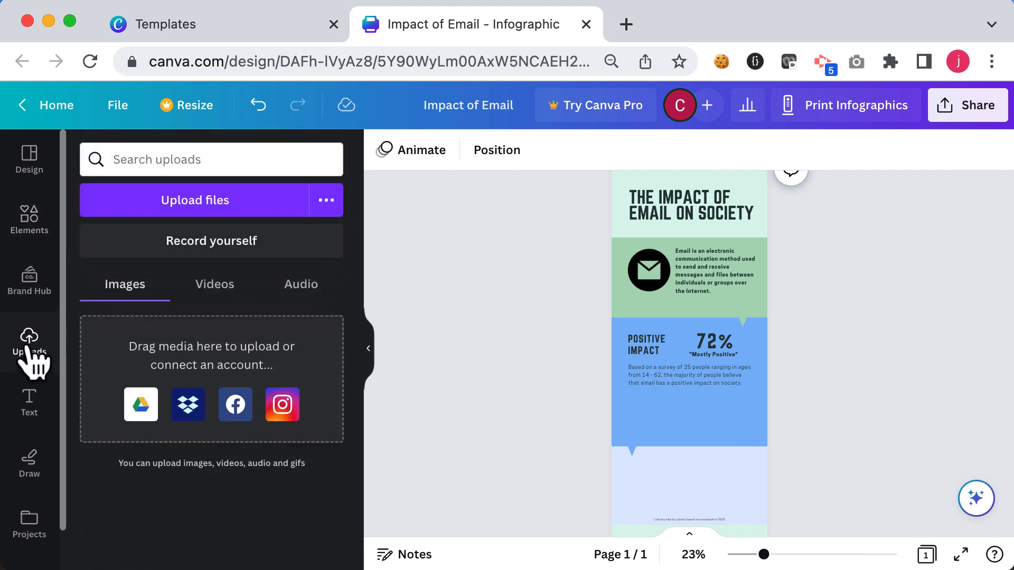
pyautogui.click(208, 207)
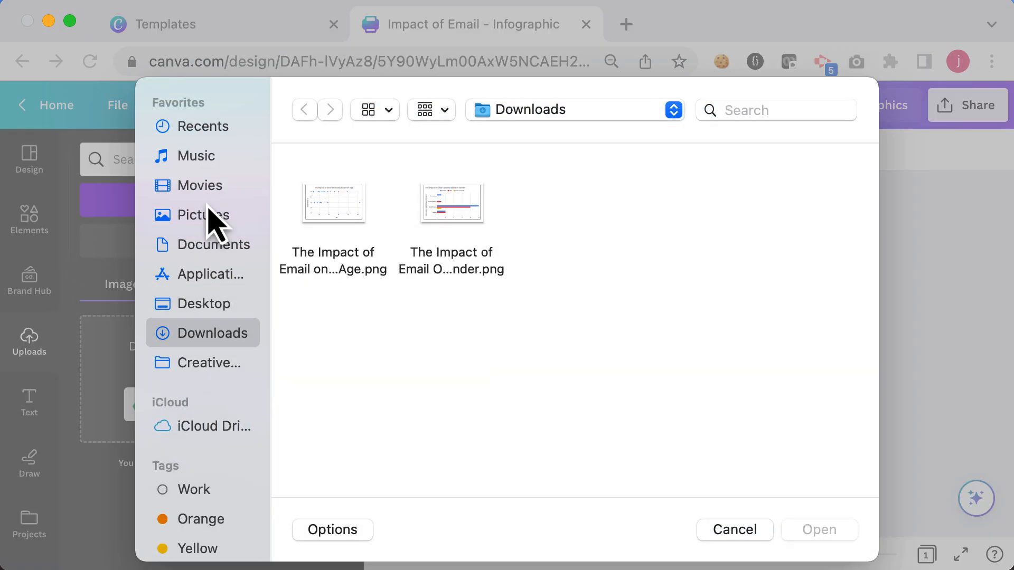
pyautogui.click(323, 214)
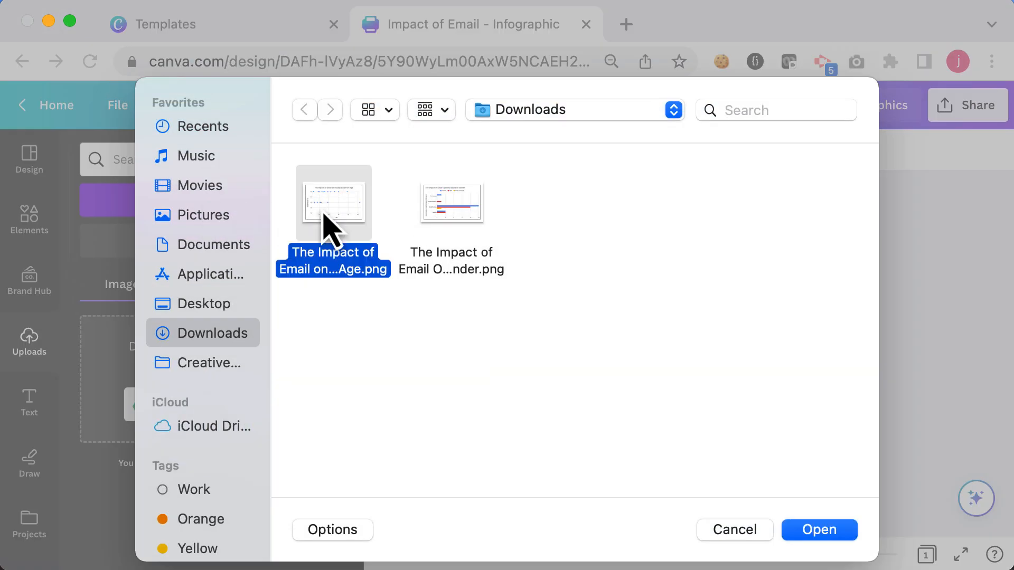
pyautogui.click(823, 535)
pyautogui.click(154, 483)
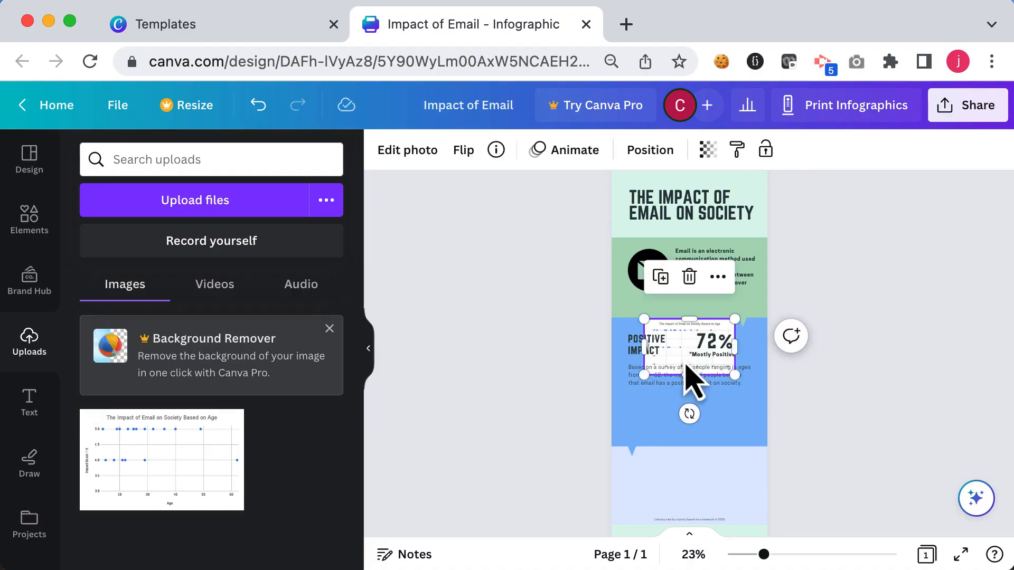
pyautogui.moveTo(686, 363); pyautogui.dragTo(754, 479)
pyautogui.press('Escape')
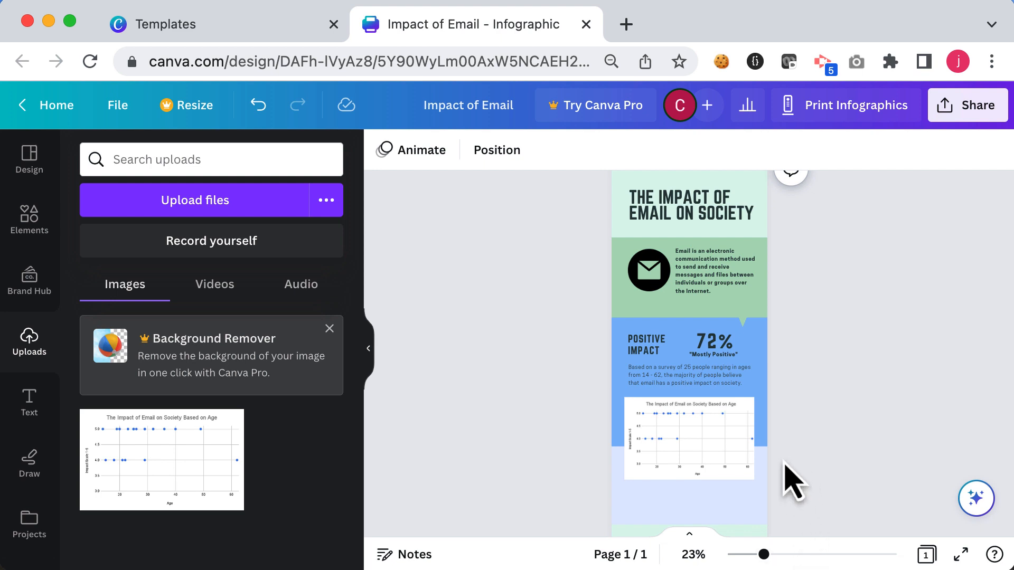
# Step: Place a paragraph below the age chart and replace it with text about email's impact on society across generations
pyautogui.click(723, 399)
pyautogui.moveTo(723, 400); pyautogui.dragTo(735, 528)
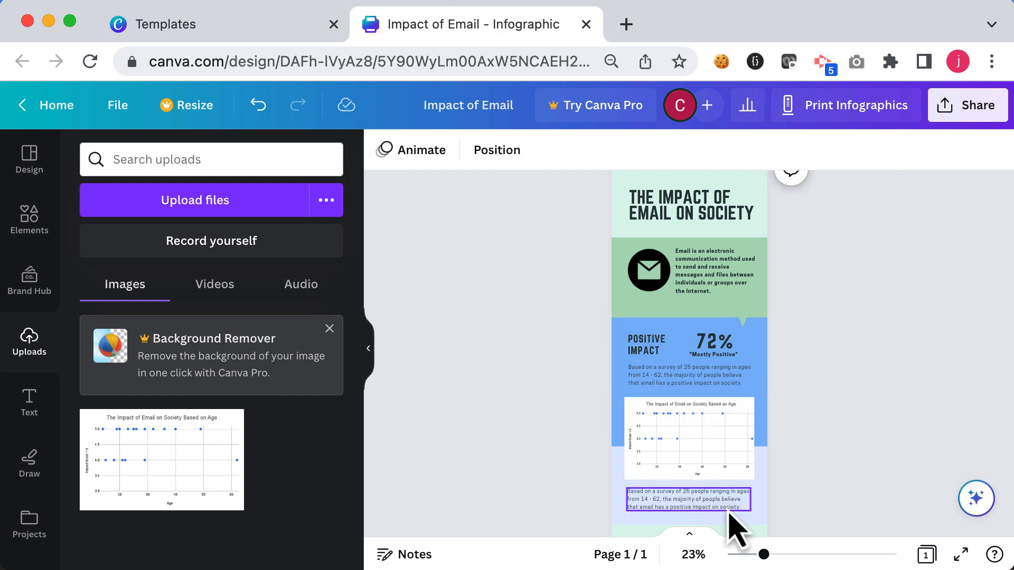
pyautogui.doubleClick(727, 508)
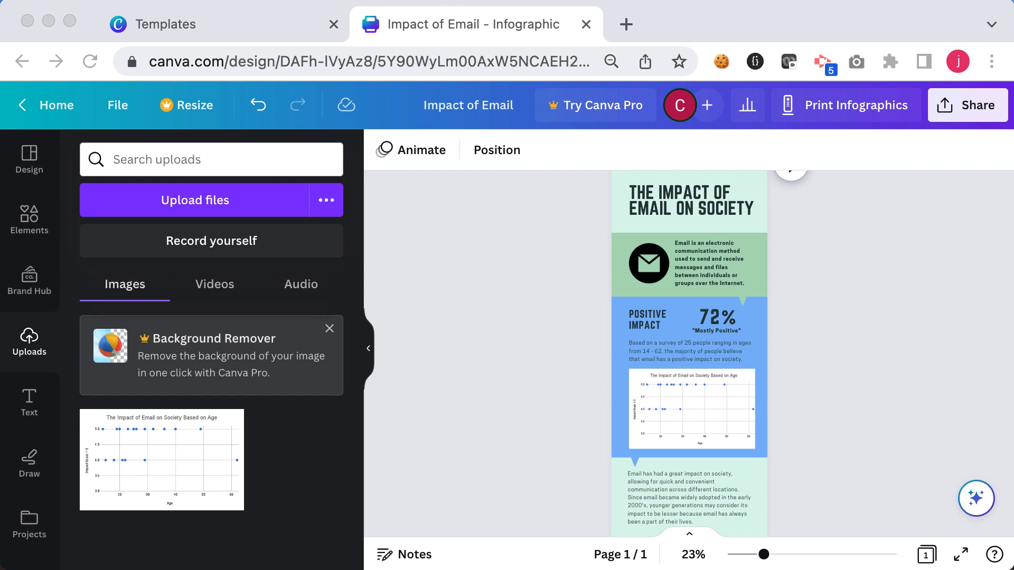
# Step: Change the page background colour to the dark charcoal document colour
pyautogui.click(760, 478)
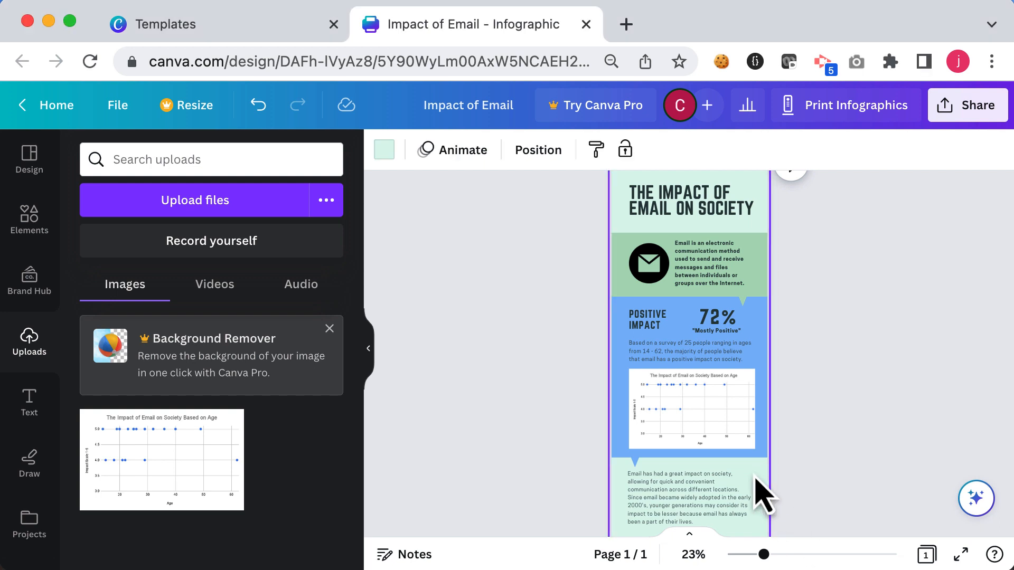
pyautogui.click(384, 156)
pyautogui.click(189, 253)
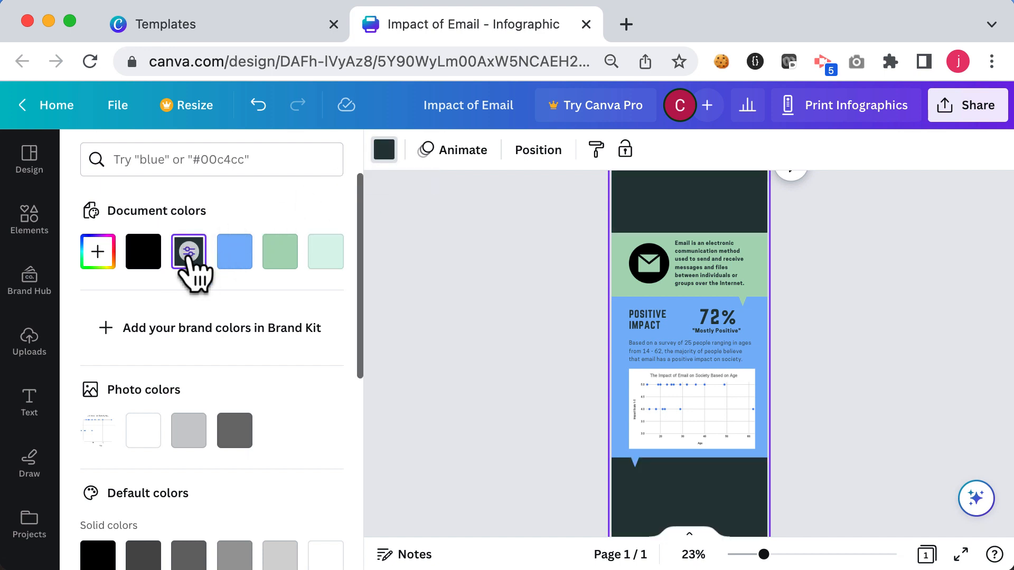
# Step: Set the title "The Impact of Email on Society" text colour to white
pyautogui.click(700, 213)
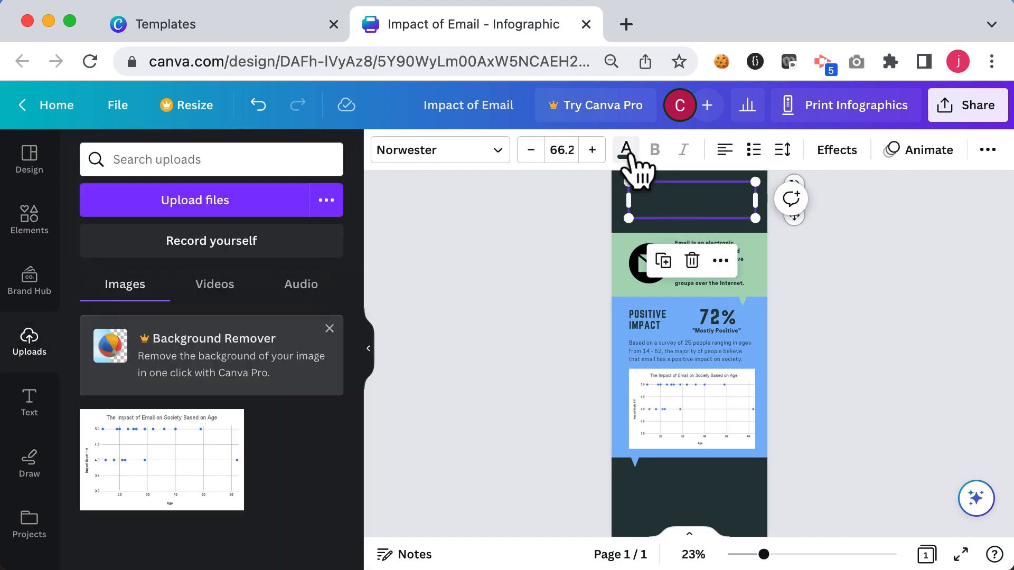
pyautogui.click(628, 152)
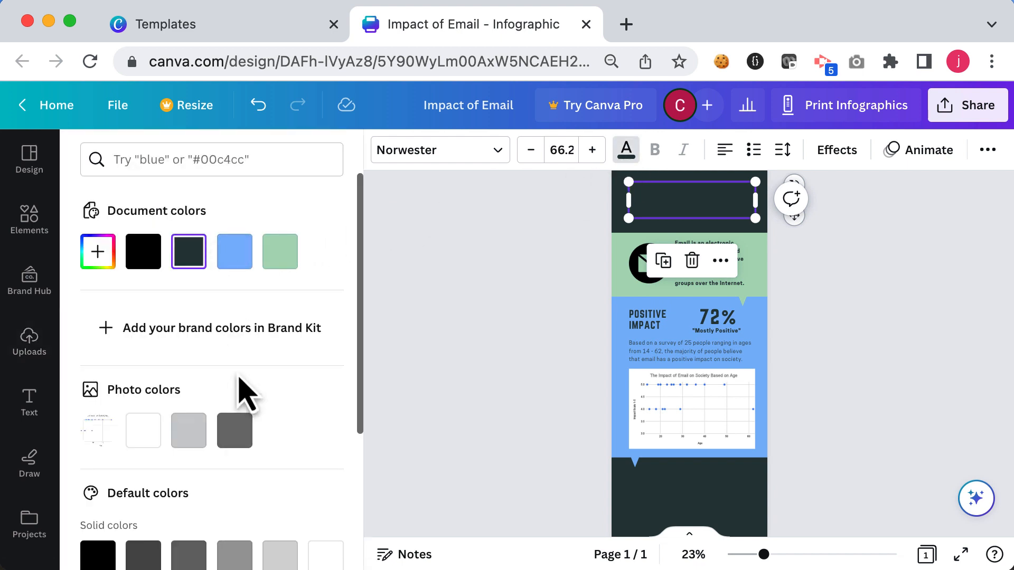
pyautogui.scroll(-2, 233, 475)
pyautogui.click(324, 507)
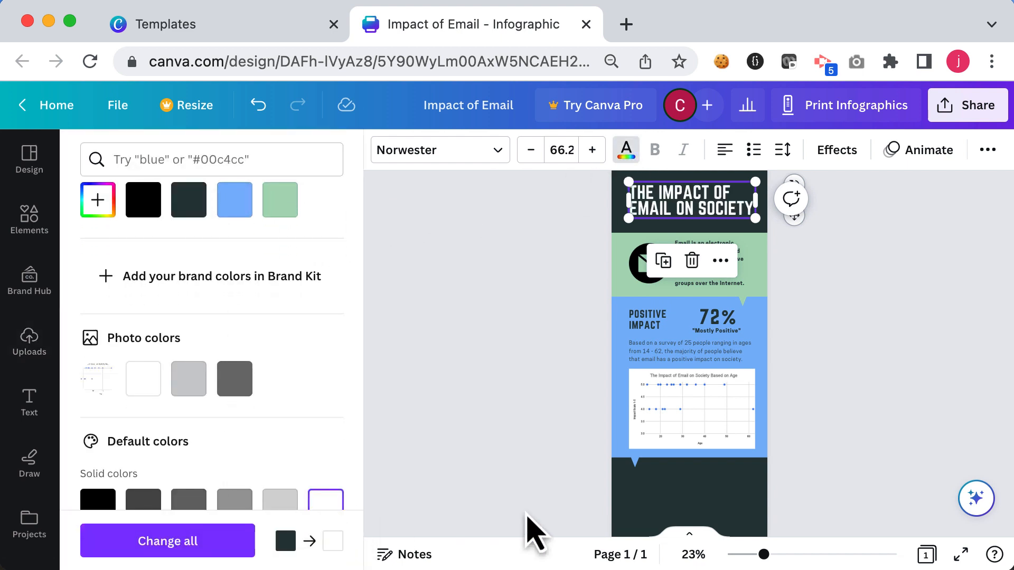
# Step: Set the bottom paragraph's text colour to white
pyautogui.click(668, 515)
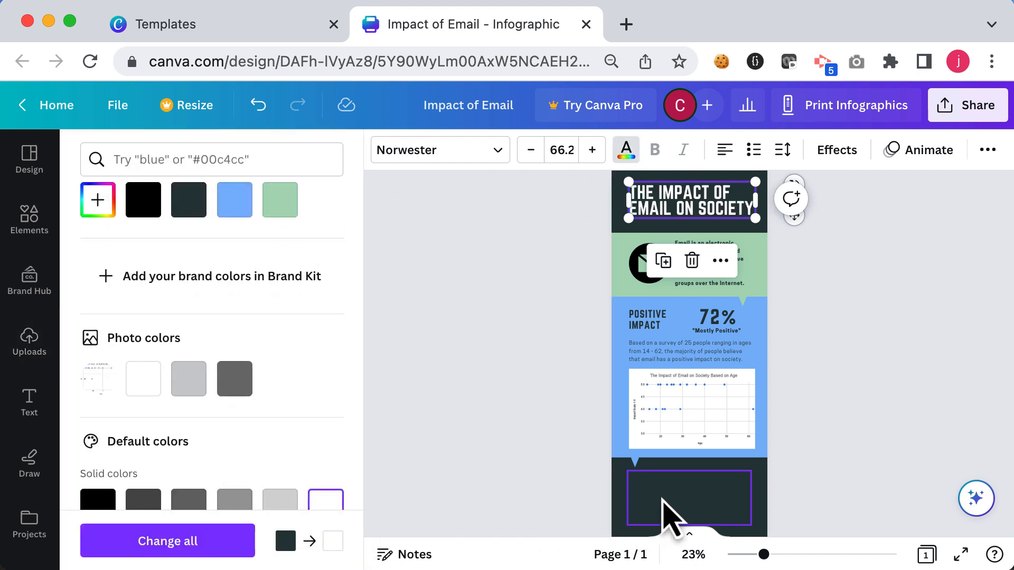
pyautogui.click(325, 508)
pyautogui.click(471, 493)
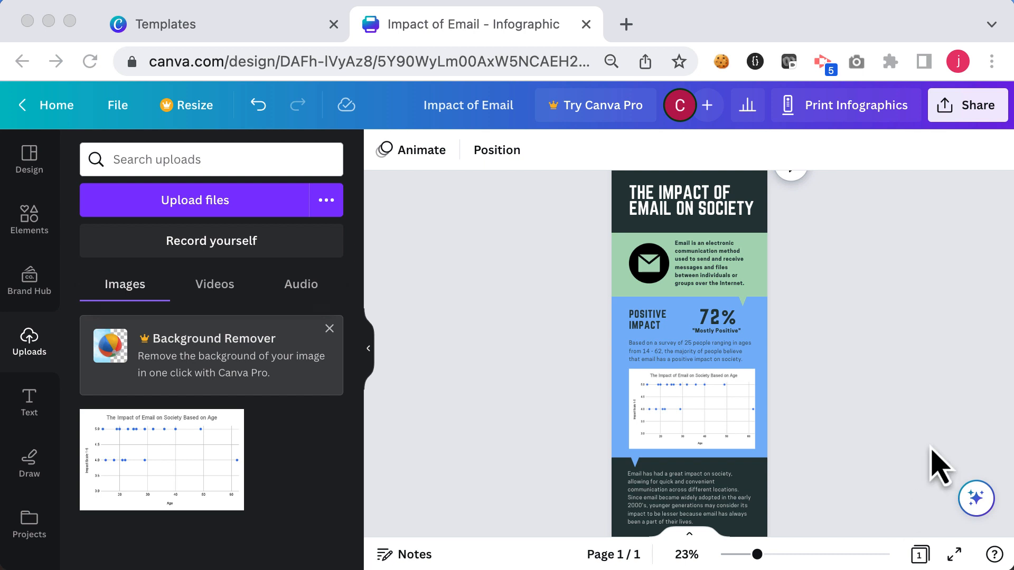
# Step: Open the share options and view the design's view-only link
pyautogui.click(964, 101)
pyautogui.click(964, 103)
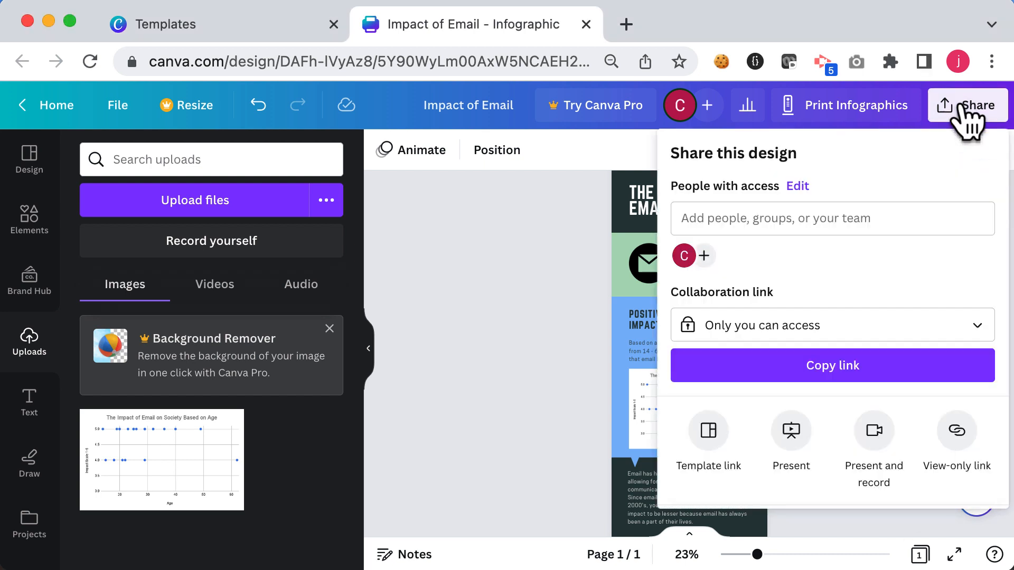
pyautogui.click(956, 432)
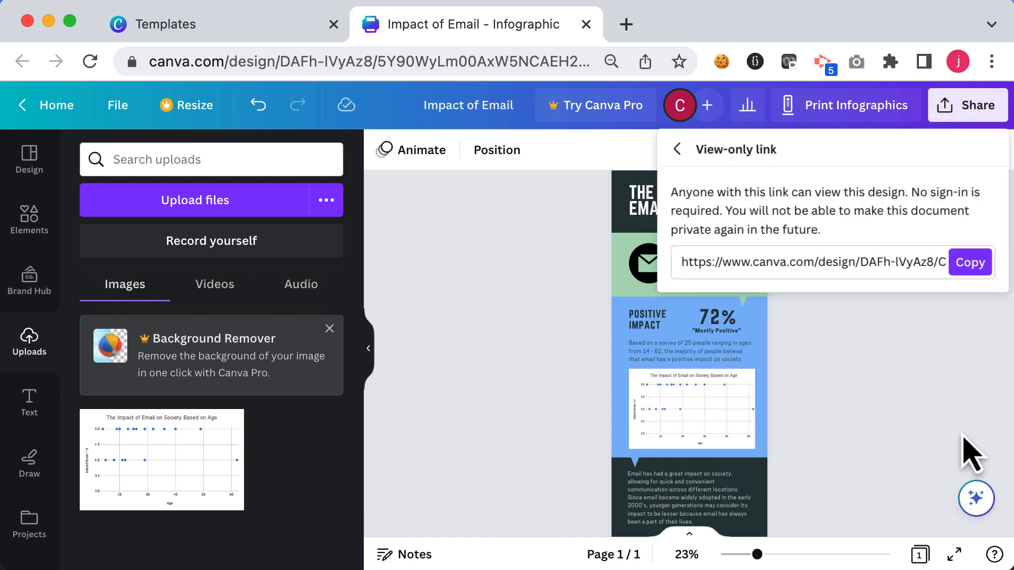
pyautogui.click(917, 375)
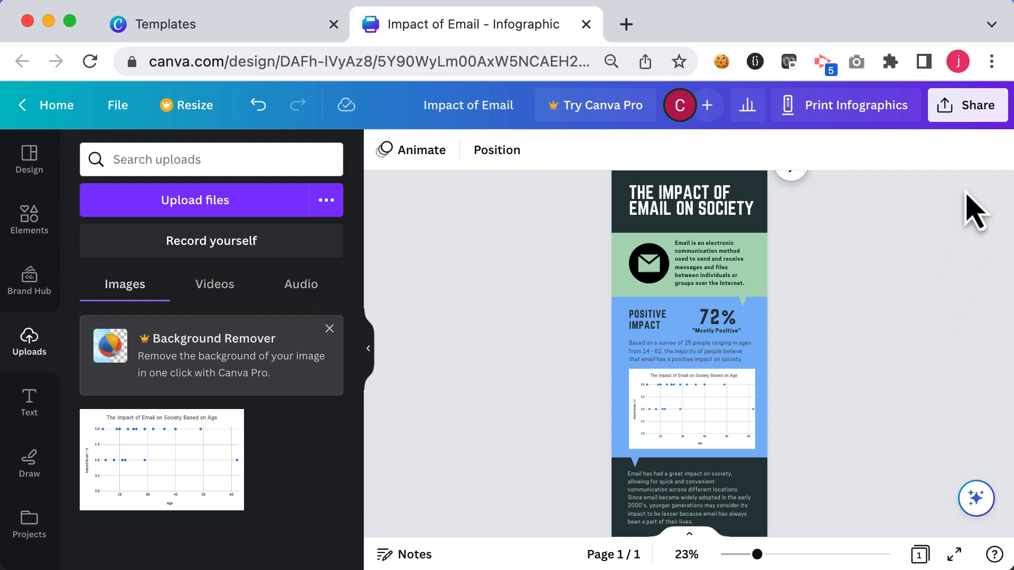
# Step: Open the download settings and the file type list to pick an export format
pyautogui.click(981, 111)
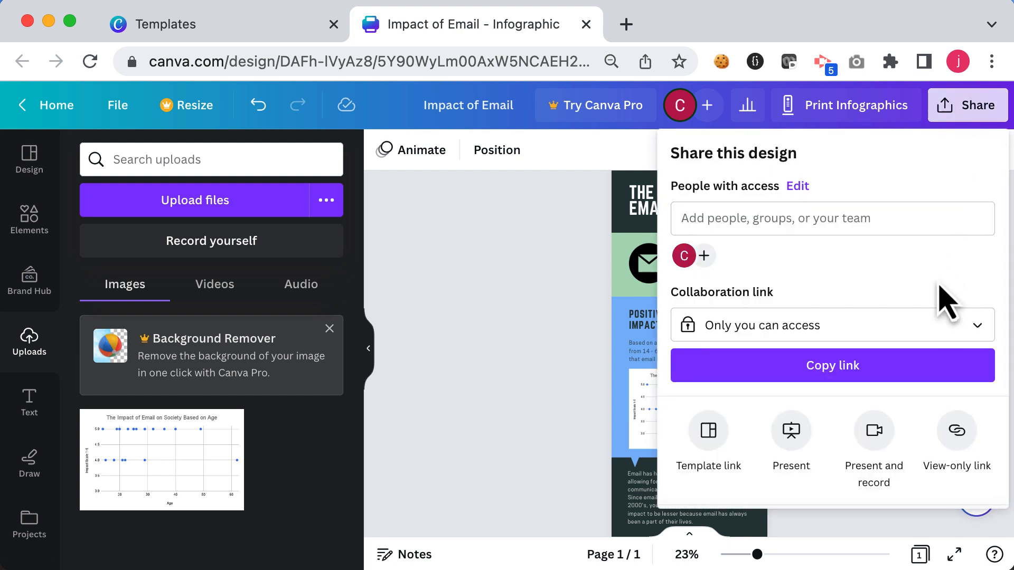
pyautogui.scroll(-5, 945, 311)
pyautogui.click(911, 380)
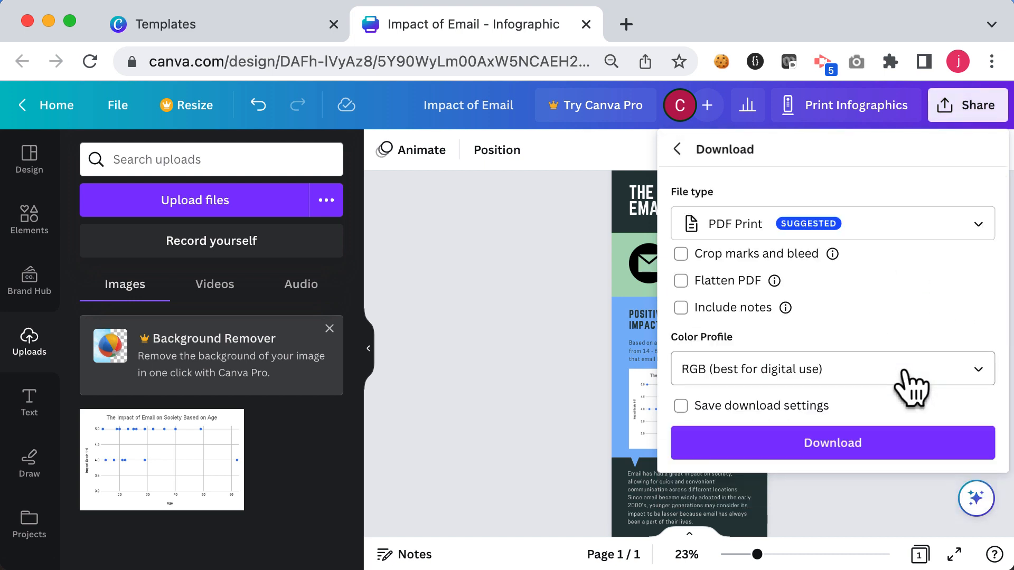
pyautogui.click(962, 238)
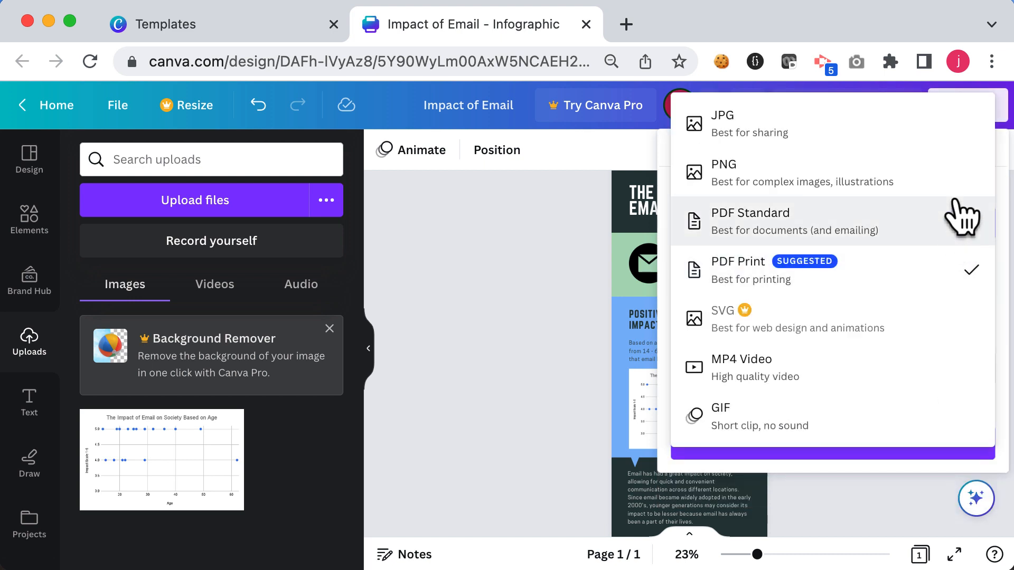